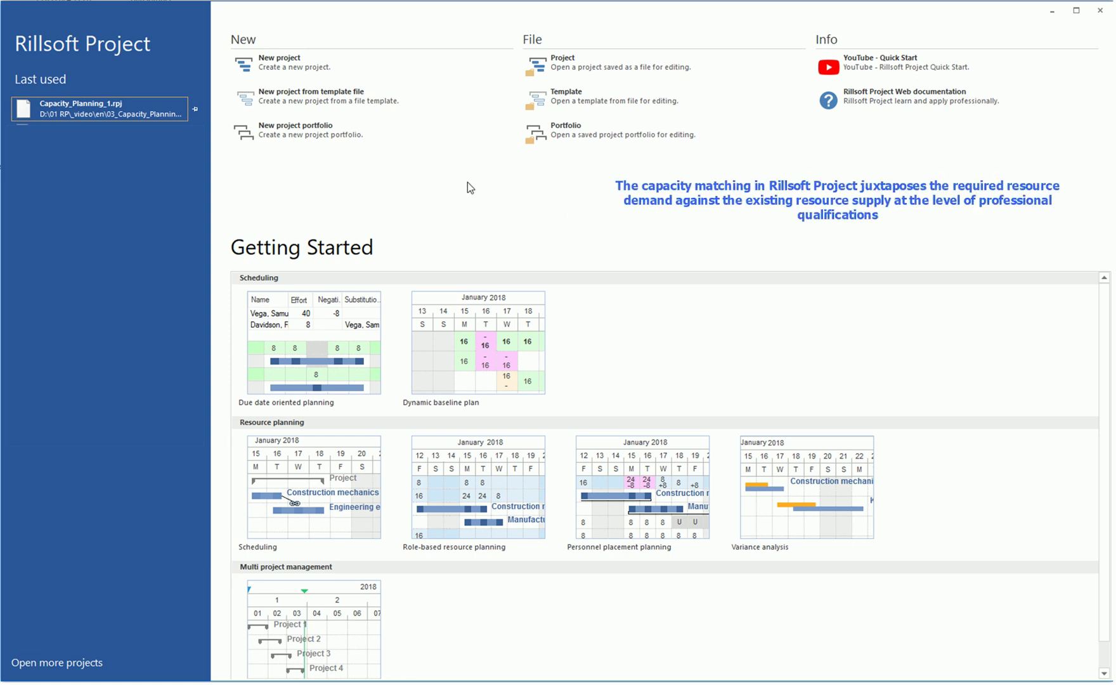
Step: Create a new blank project, Project1, from the start screen
left_click(261, 64)
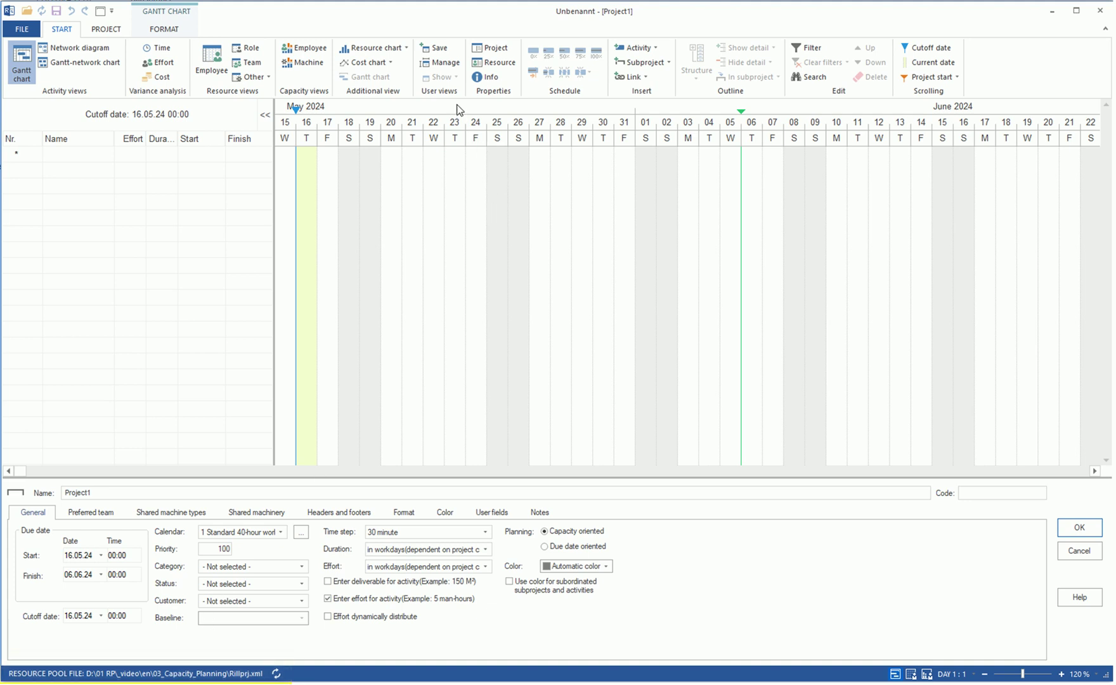
Step: Open the resource pool, review the Standard and Test calendars, then list the six roles
left_click(496, 64)
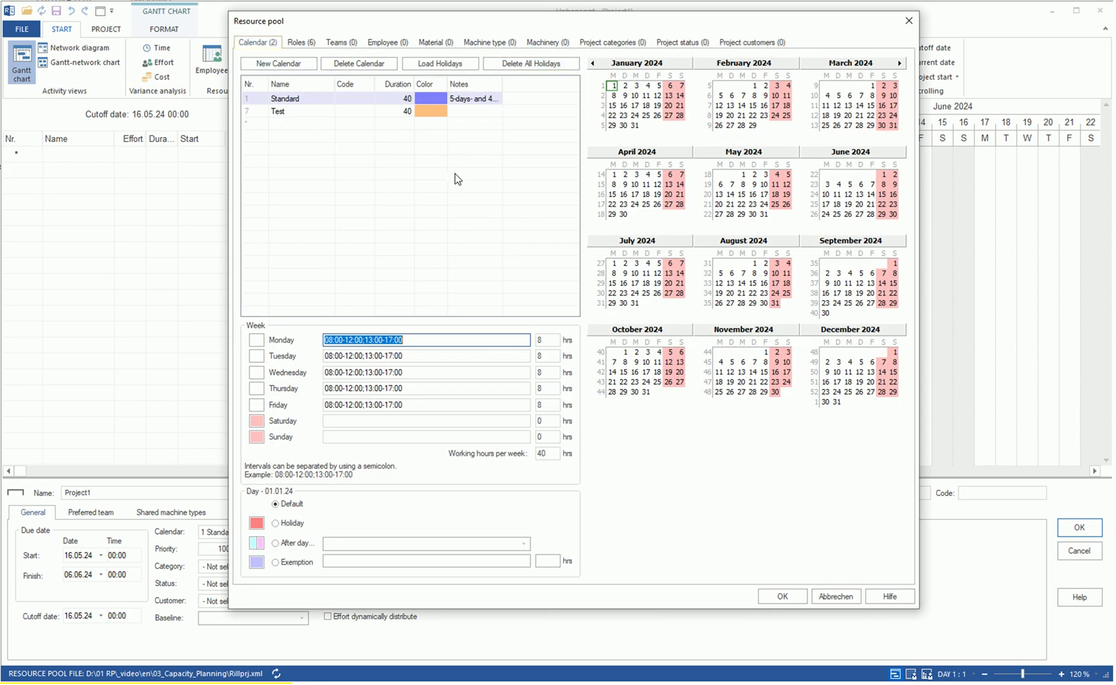
left_click(276, 113)
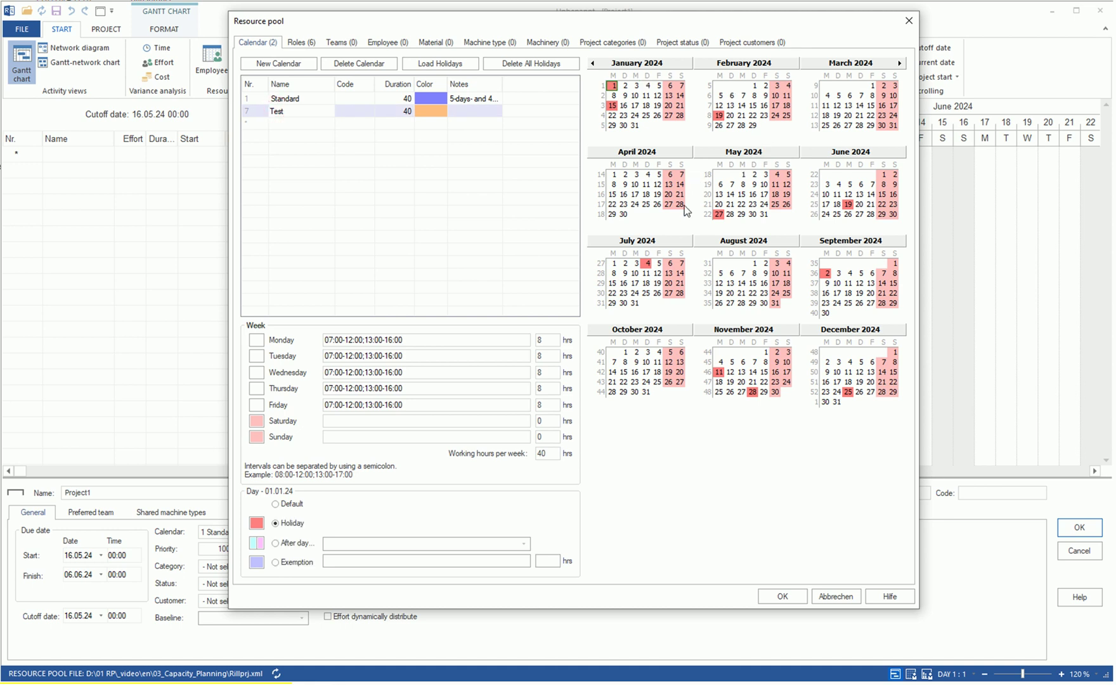
left_click(303, 100)
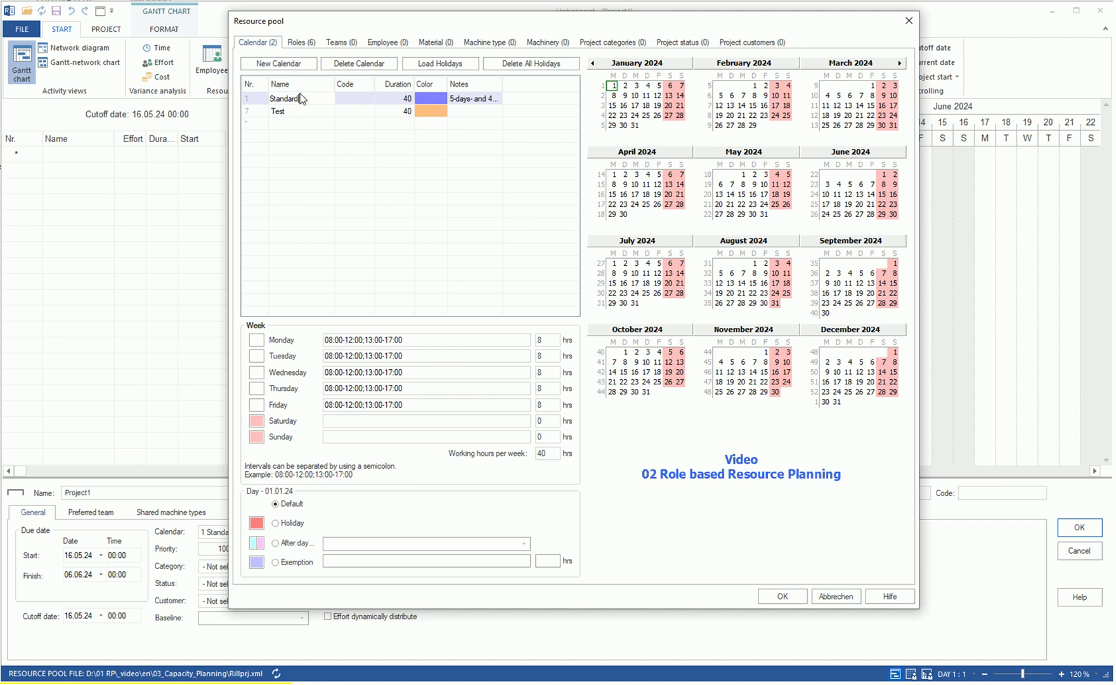
left_click(298, 43)
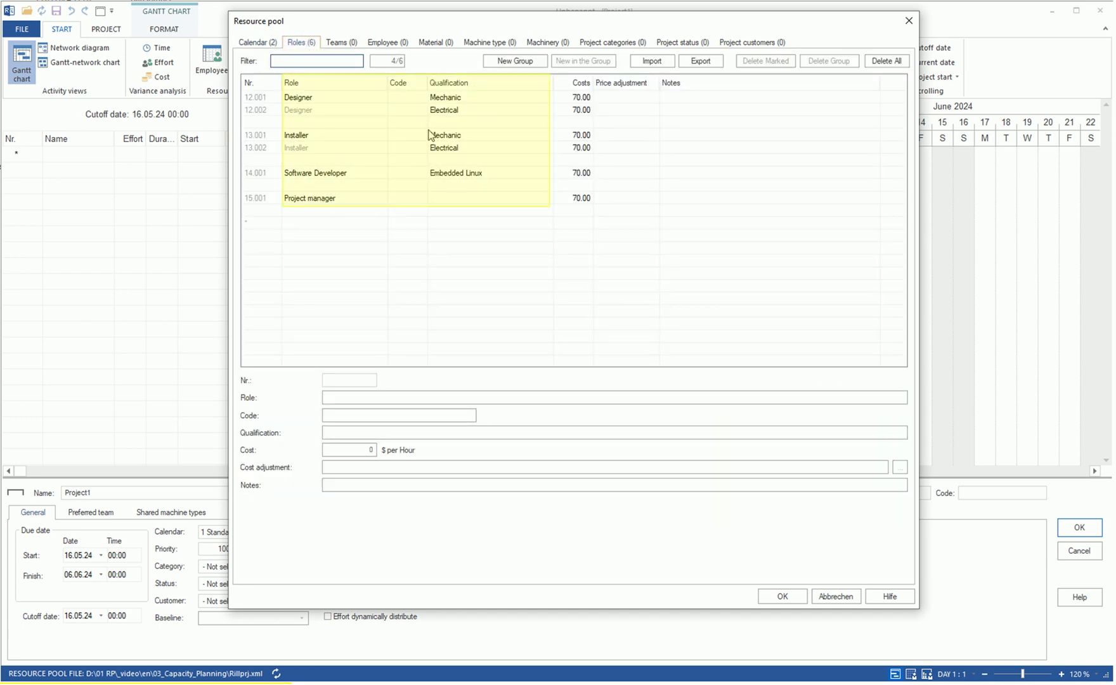
Step: Add an employee with first name, last name and e-mail, leaving the calendar empty
left_click(389, 45)
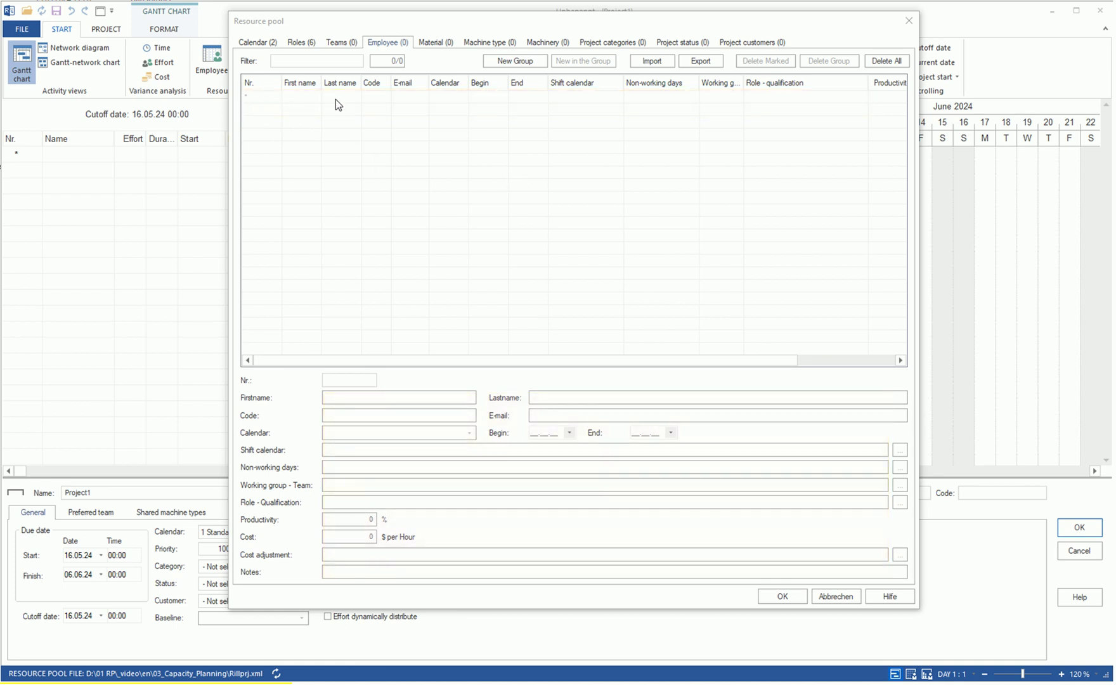
left_click(304, 98)
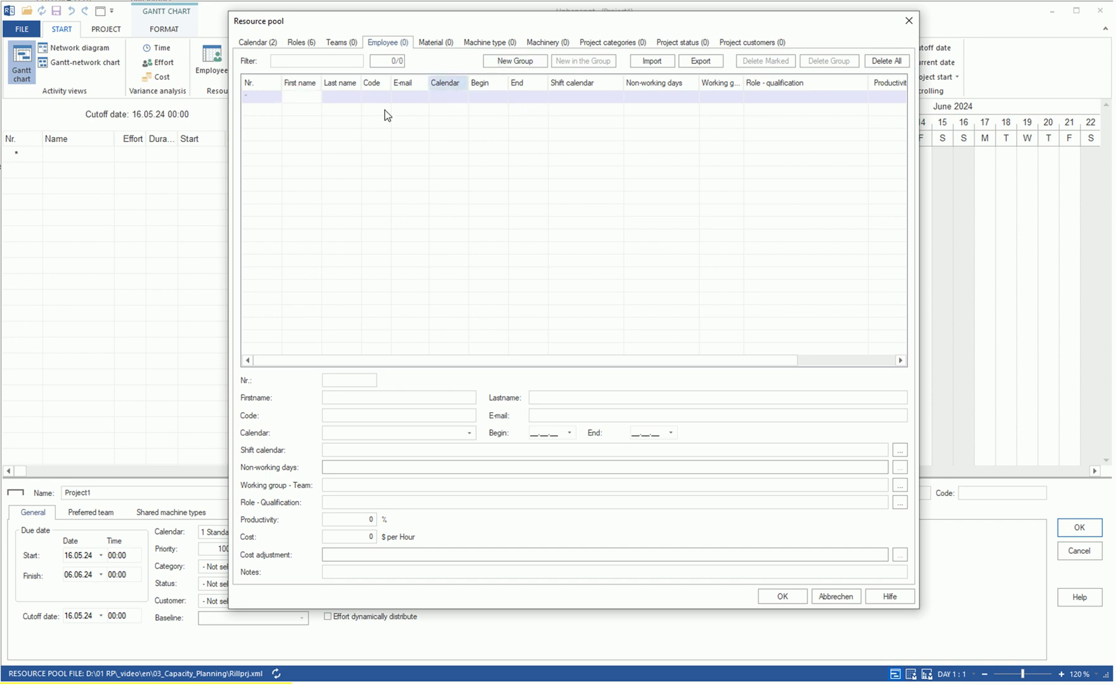
type("Martin")
key("Tab")
type("Sampleman")
key("Tab")
key("Tab")
type("@gmx.com")
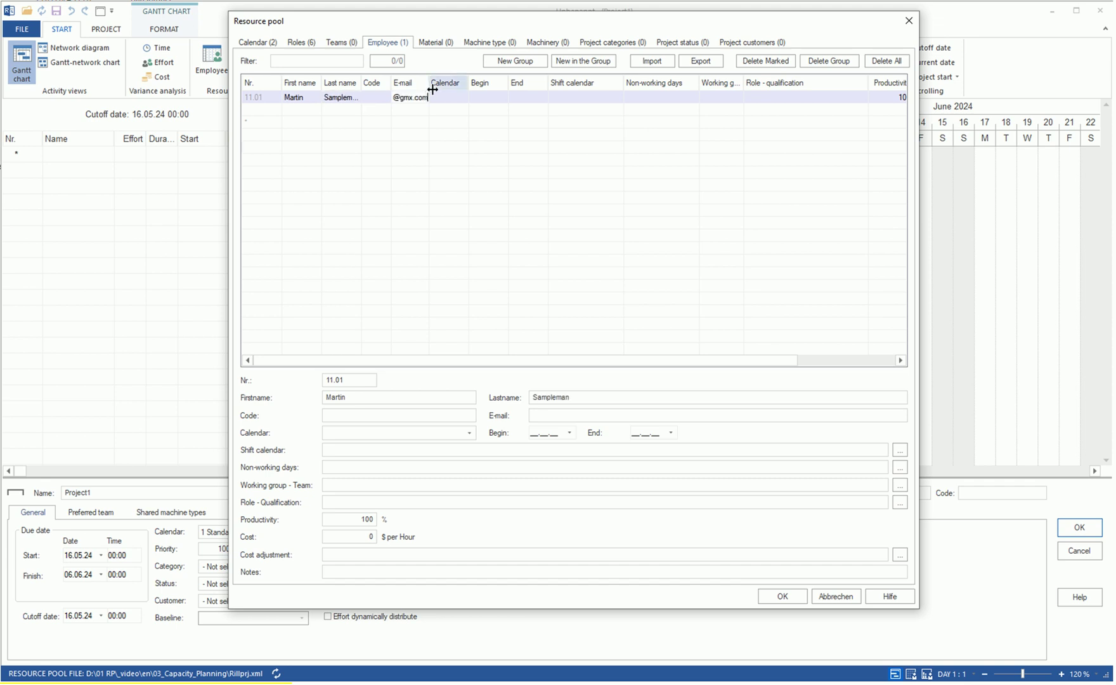
key("Tab")
left_click(464, 97)
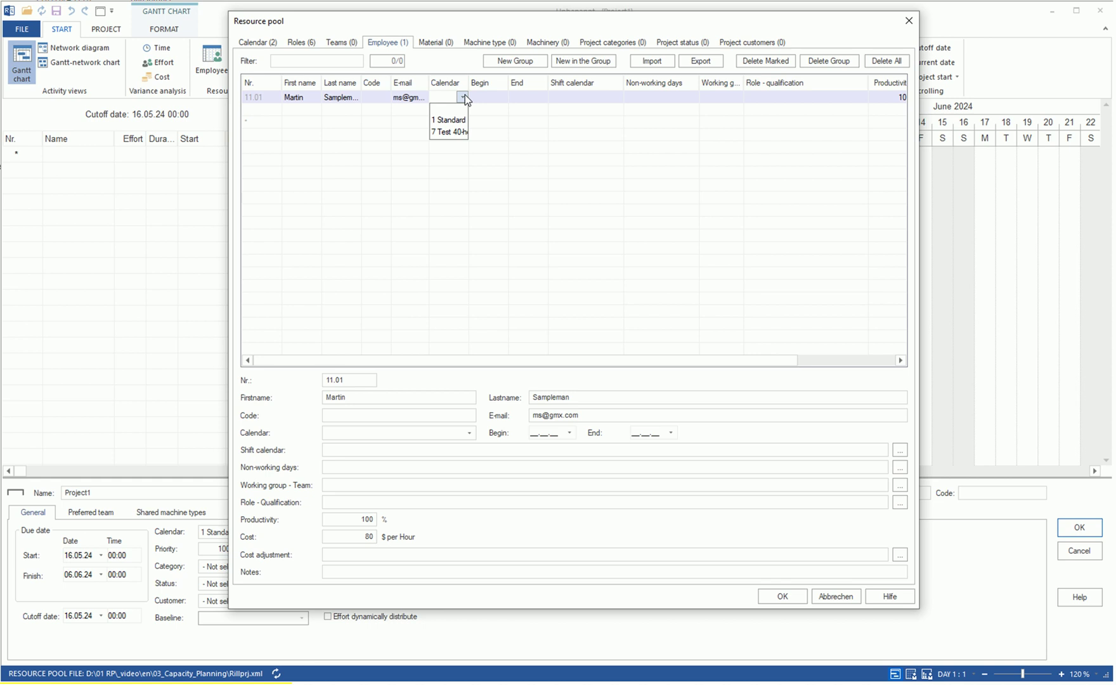
left_click(463, 96)
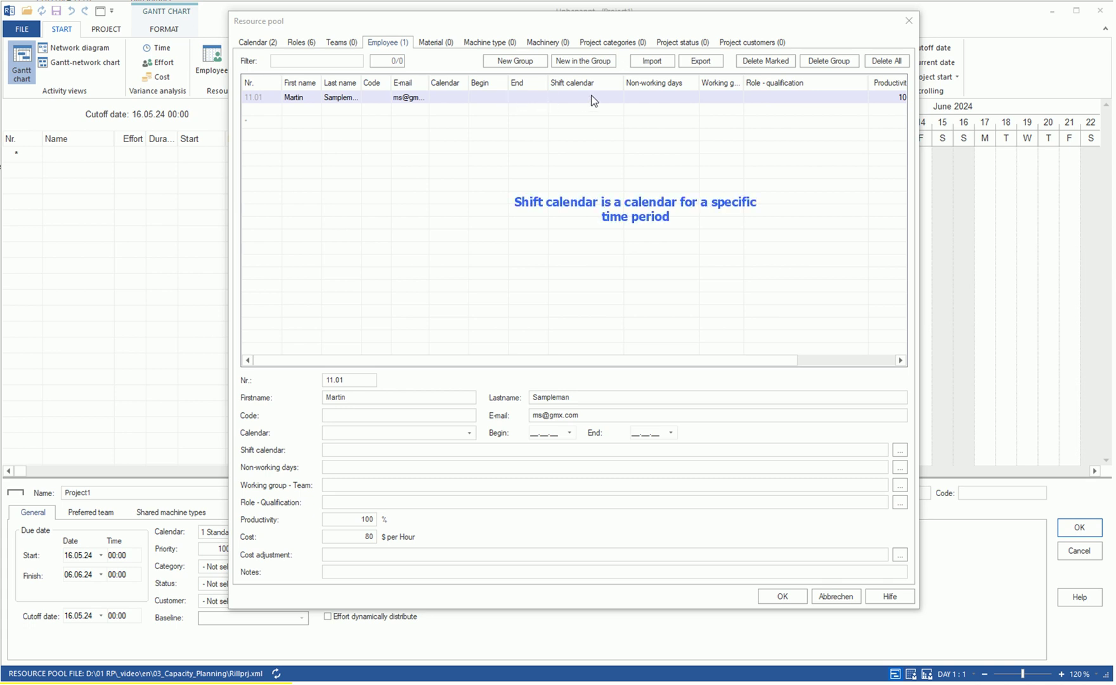
Step: Give the employee a shift calendar with January 2024 and February 2024 periods
left_click(618, 96)
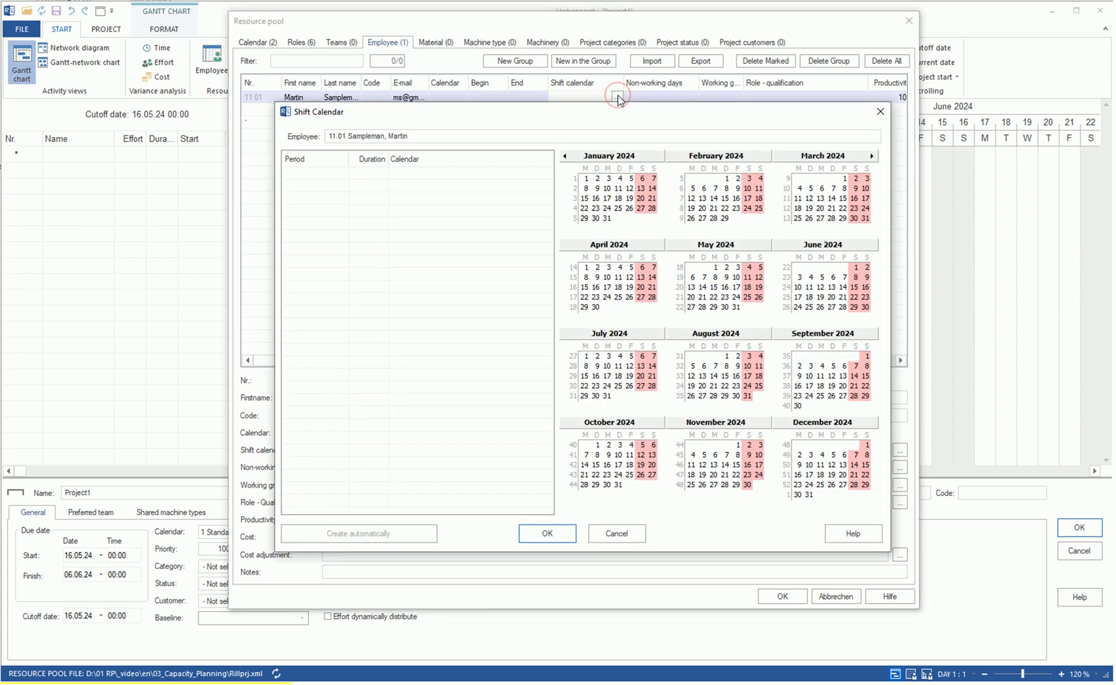
left_click_drag(585, 178, 607, 218)
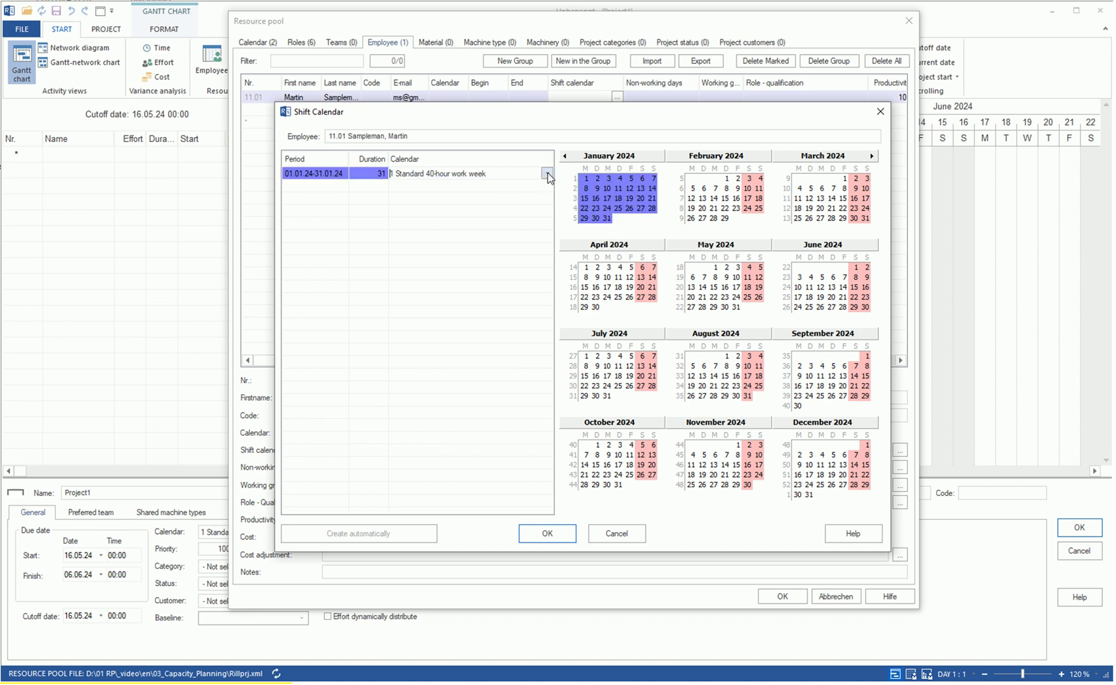
left_click_drag(727, 178, 725, 218)
left_click(480, 217)
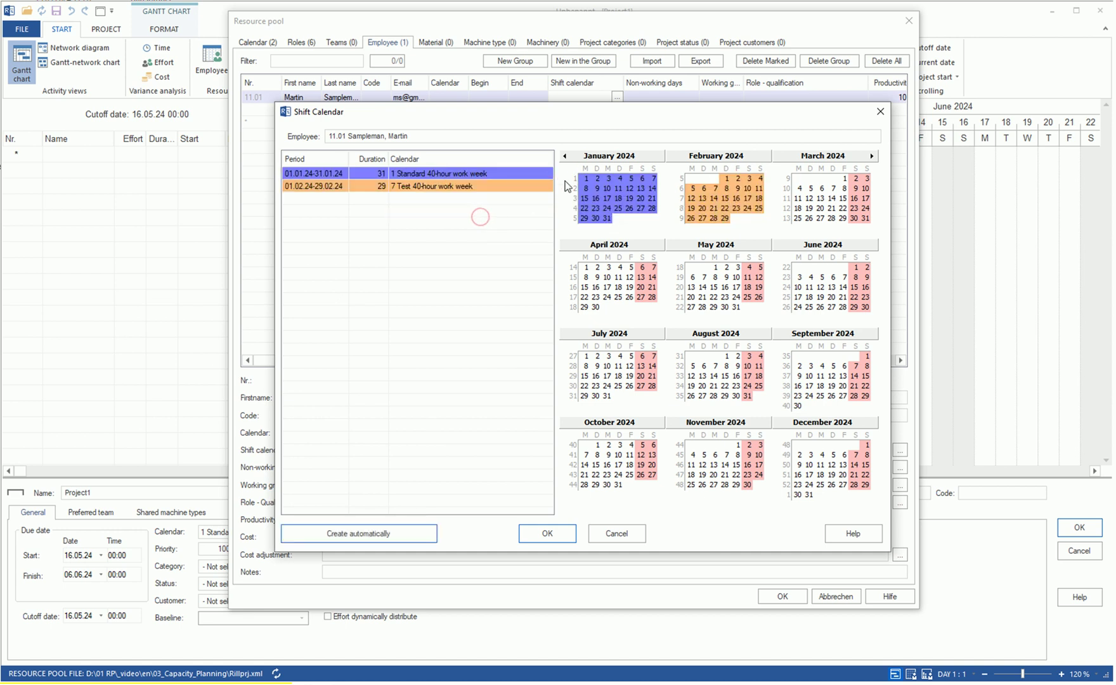
left_click(547, 533)
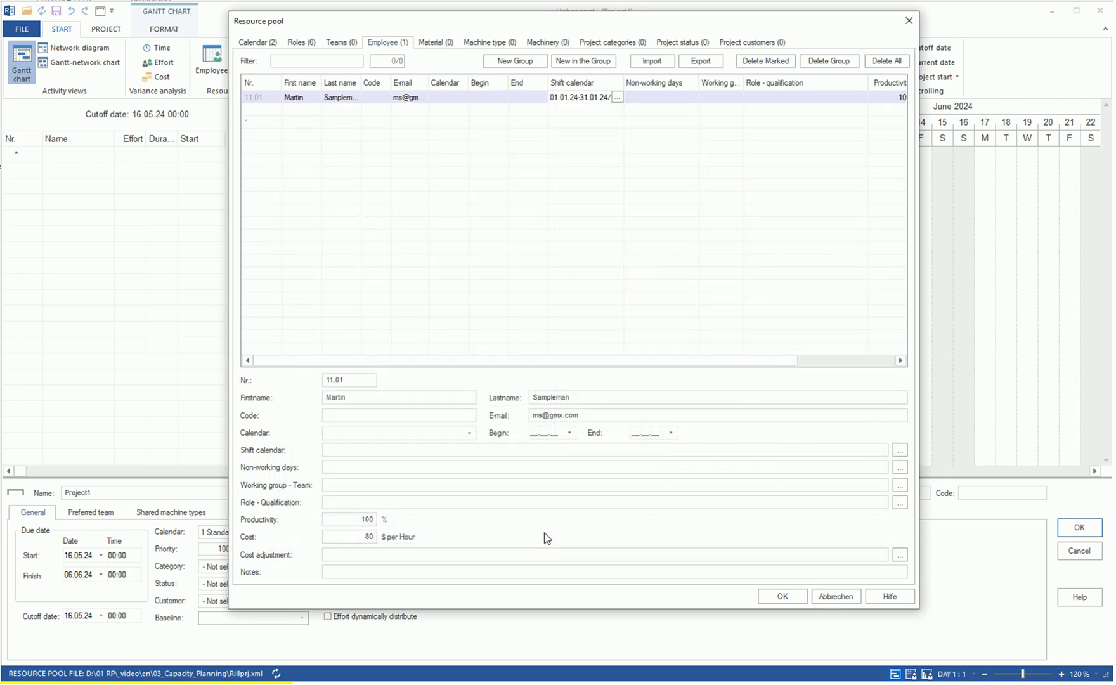
Step: Record 13.05.24–17.05.24 as the employee's holiday non-working days
left_click(693, 97)
left_click(693, 97)
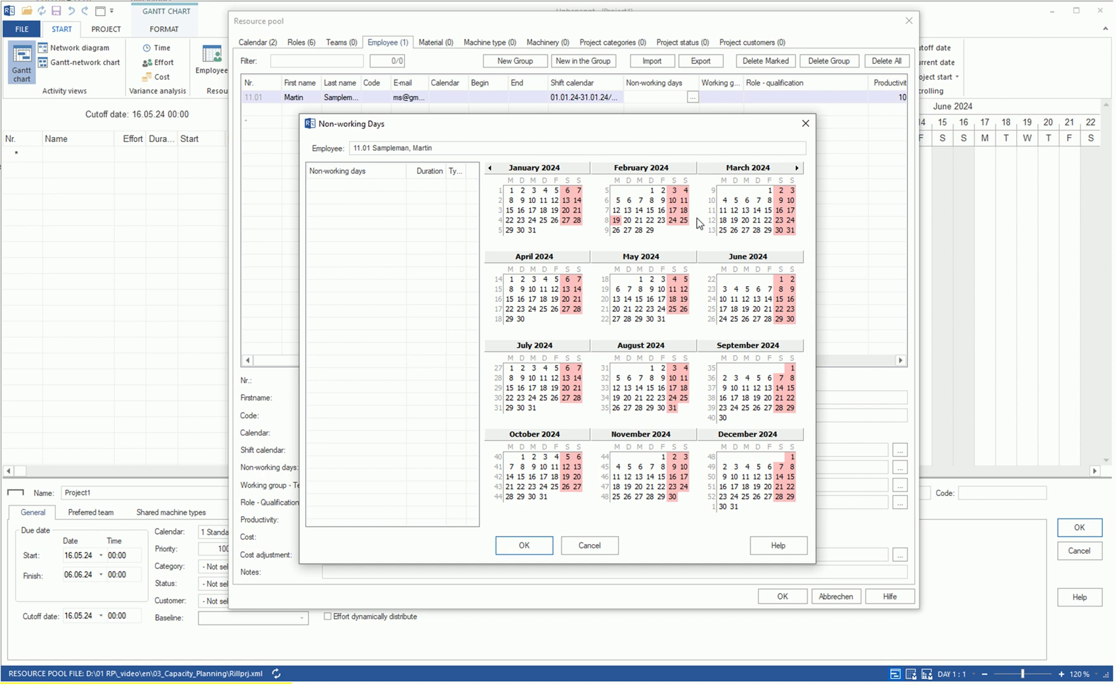
left_click_drag(615, 302, 661, 302)
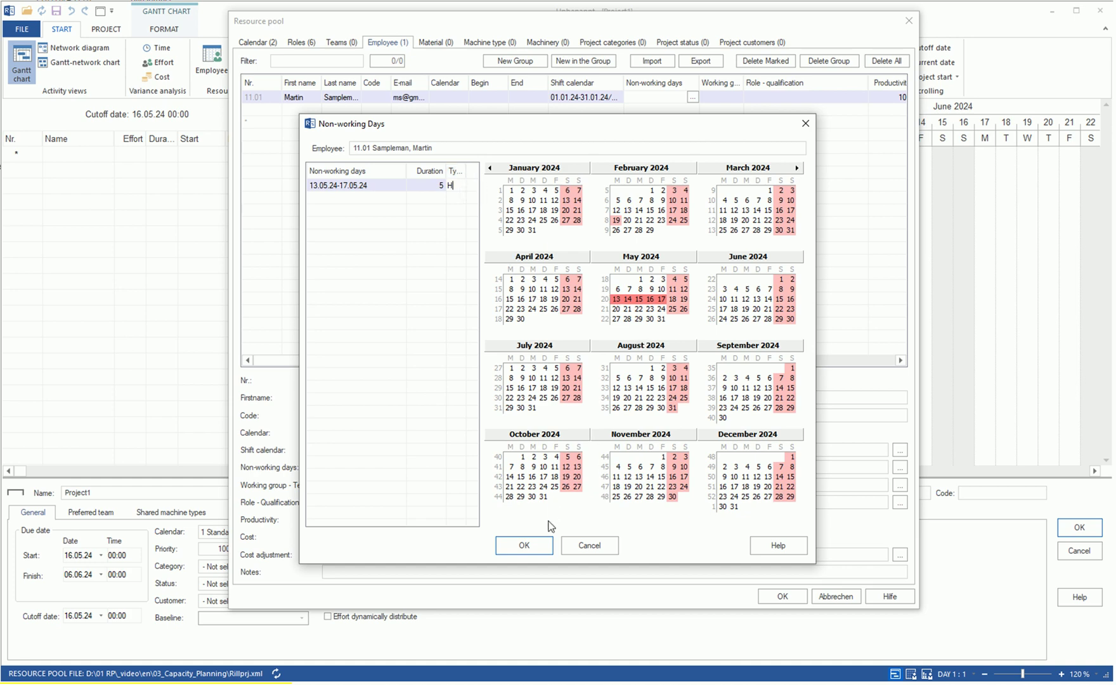
left_click(540, 546)
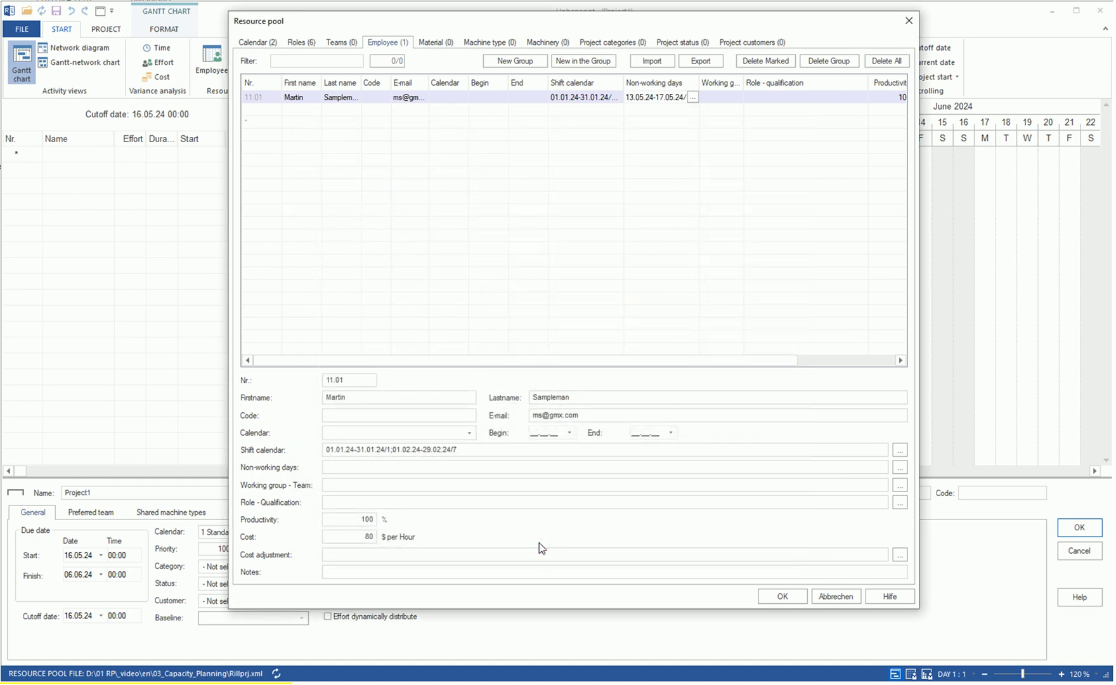
Step: Assign employee 11.01 the role-qualification 15.001 Project manager
left_click(769, 94)
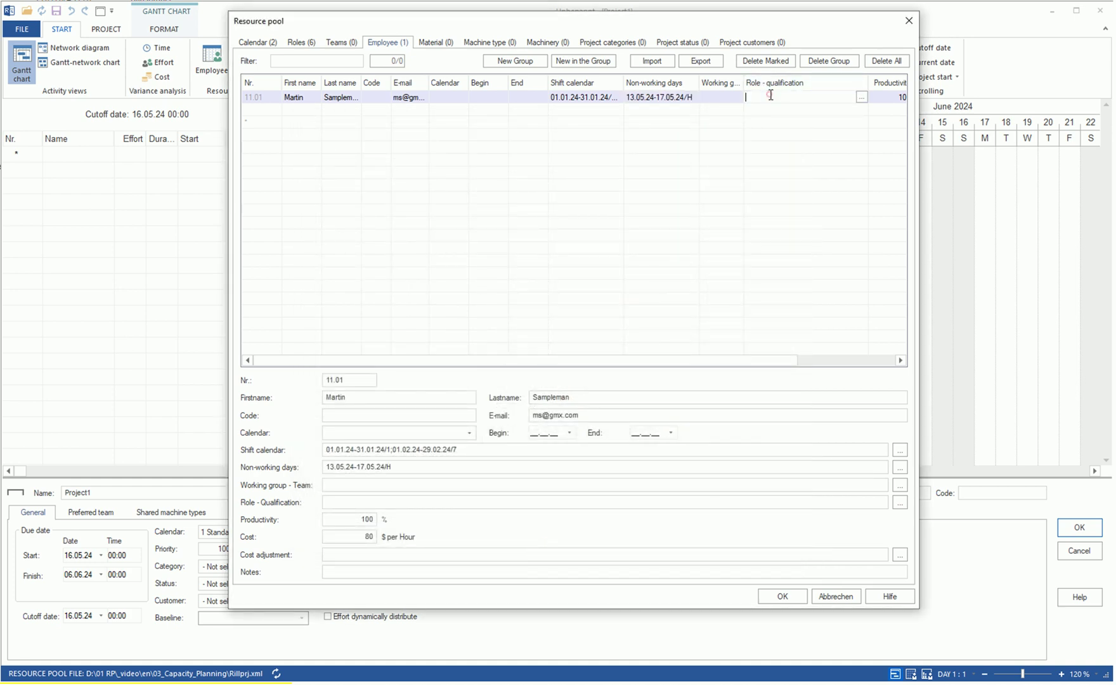
left_click(861, 96)
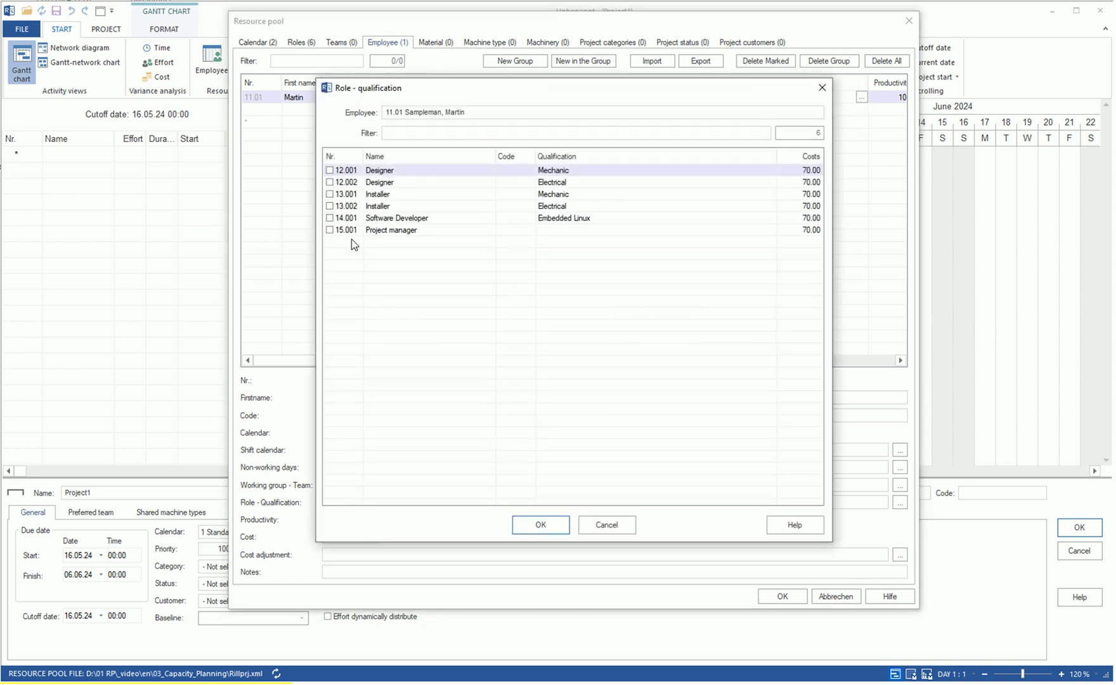
left_click(330, 231)
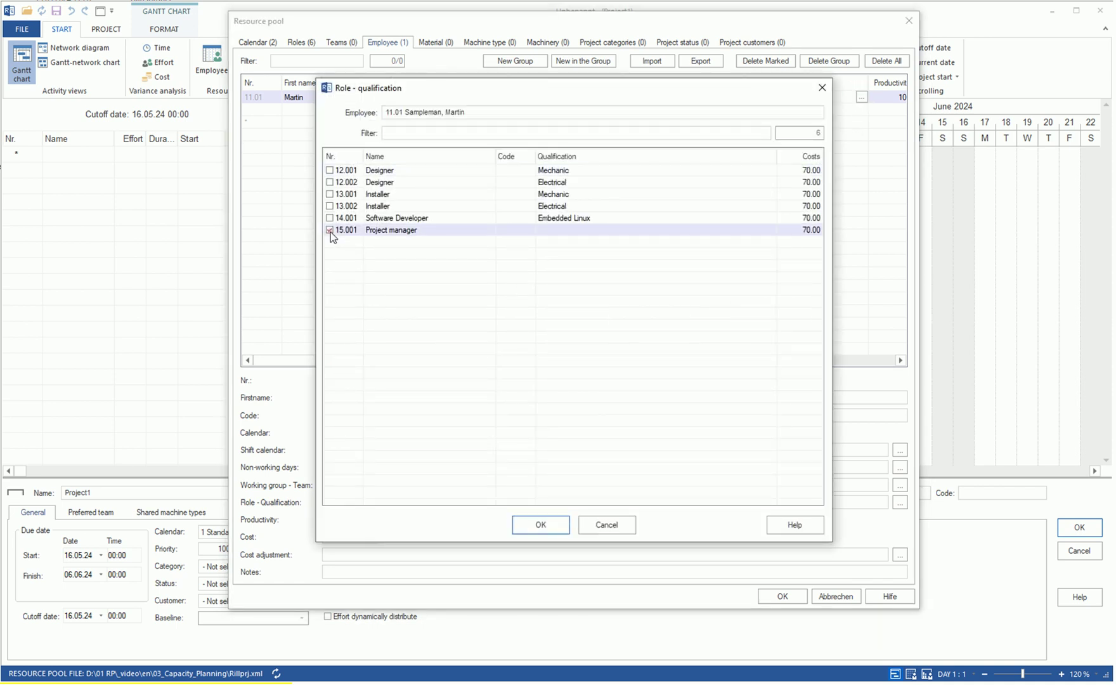
left_click(543, 525)
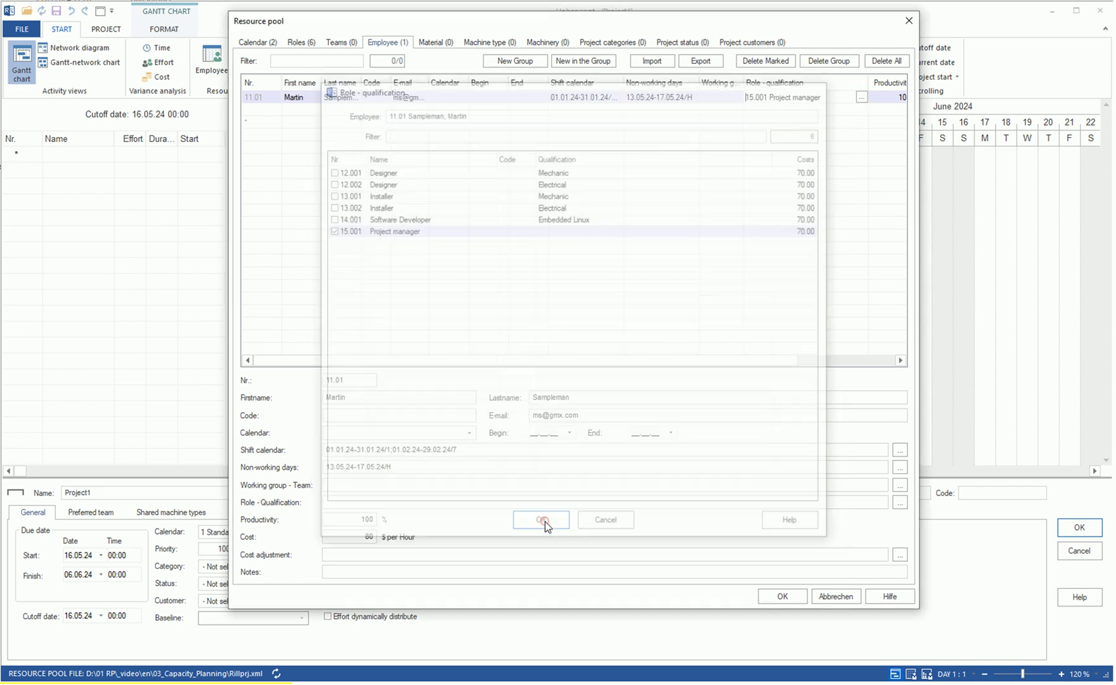
Step: Import eight employees from personal.txt, check entries 12.01 and 12.02, and close the pool
left_click(652, 61)
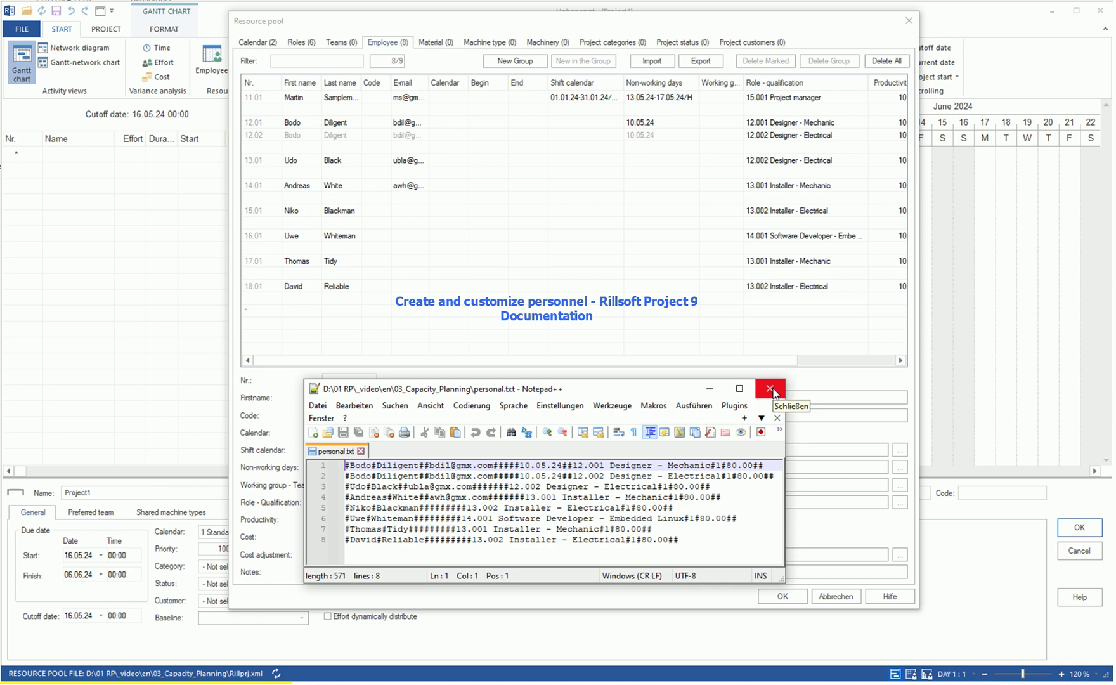
left_click(770, 389)
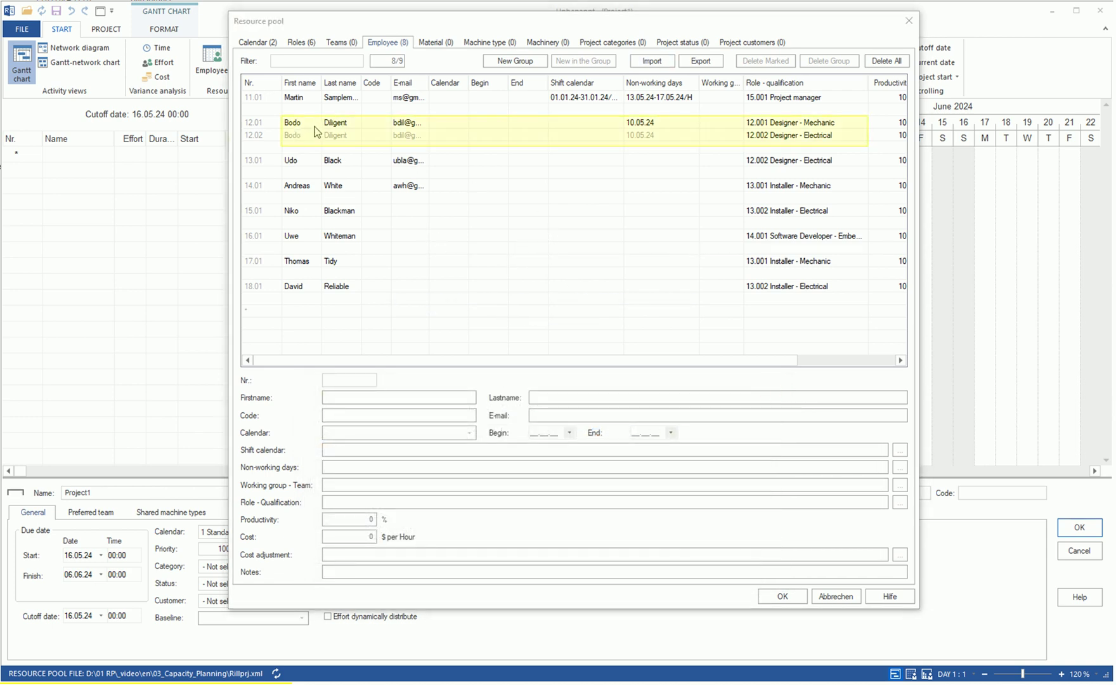
left_click(276, 124)
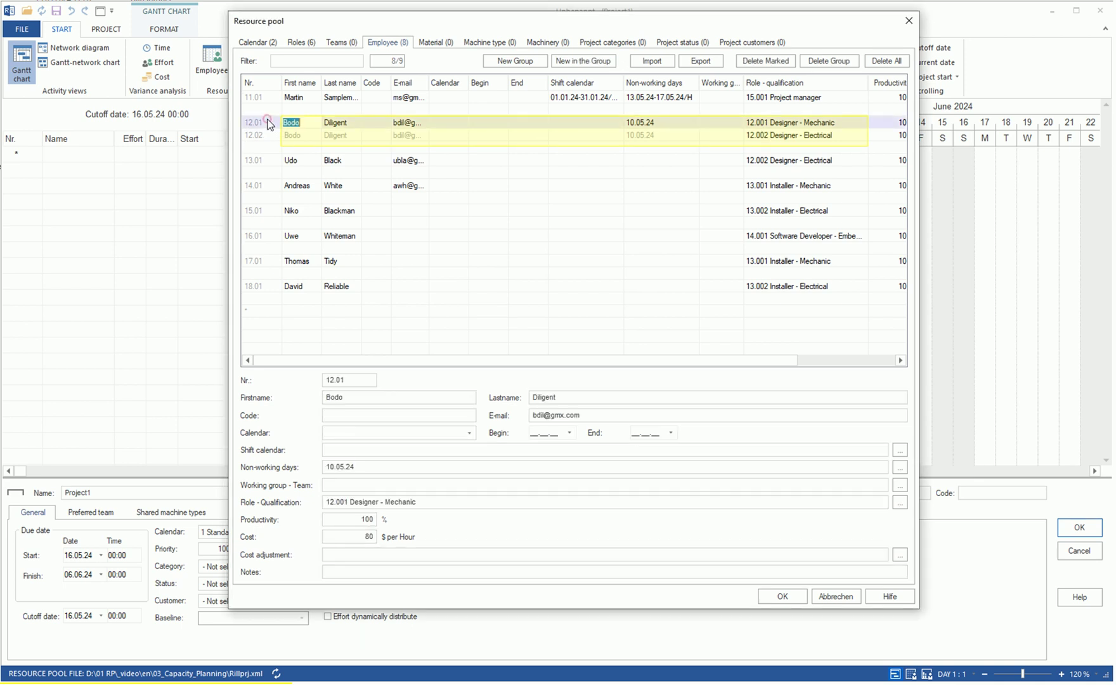
left_click(819, 136)
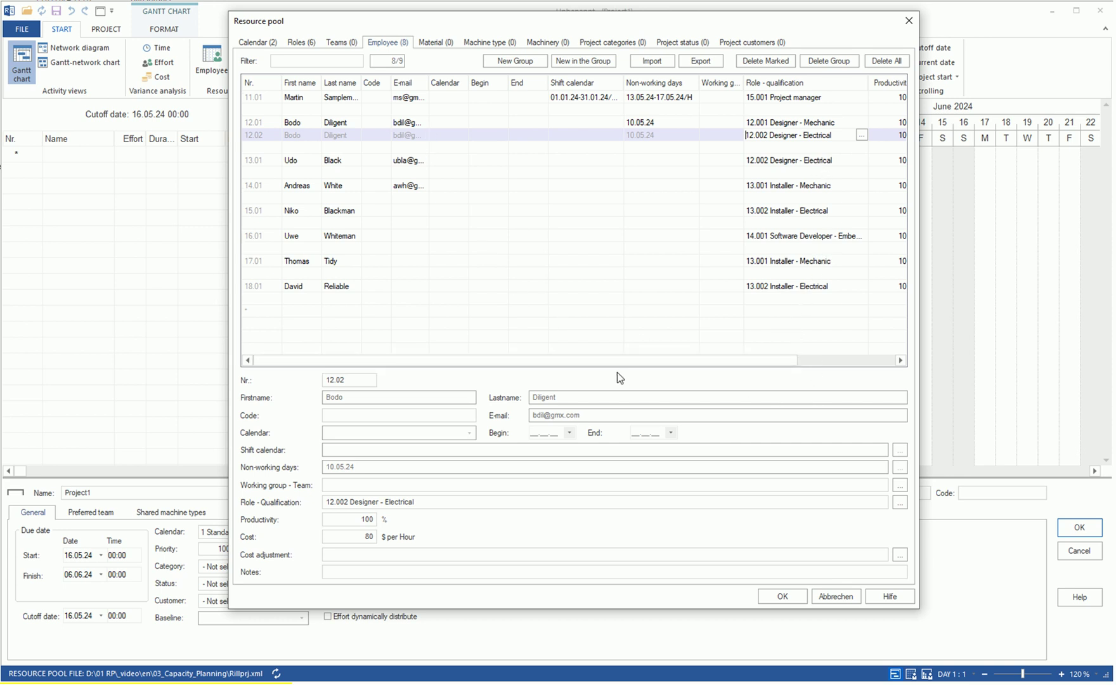
left_click(784, 597)
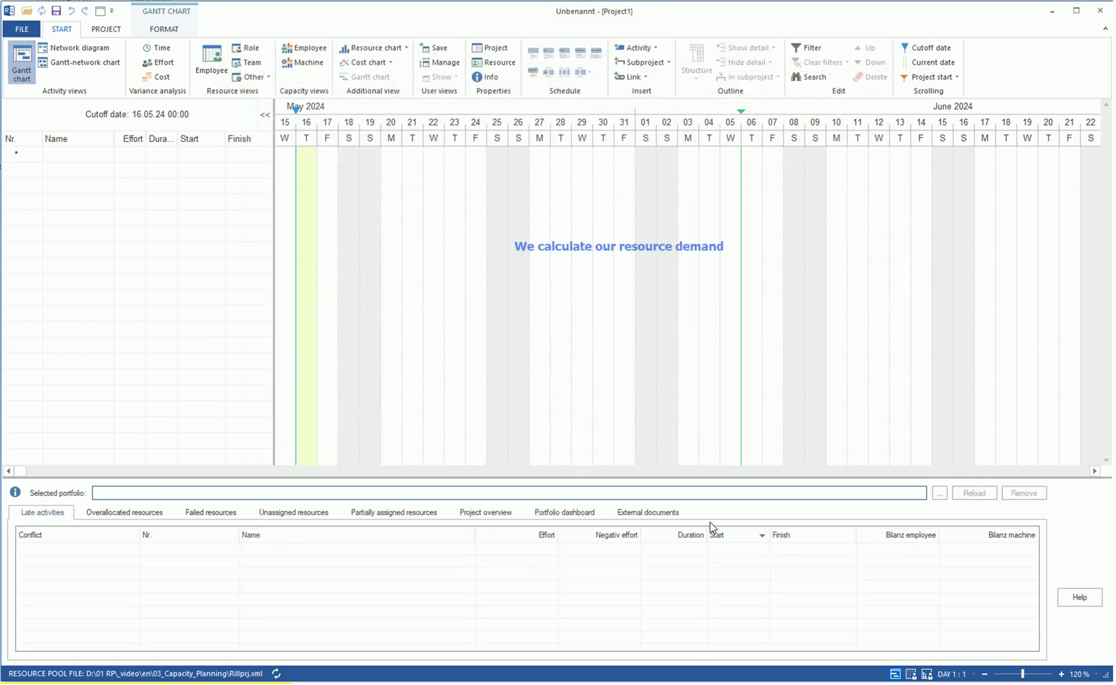
left_click(23, 30)
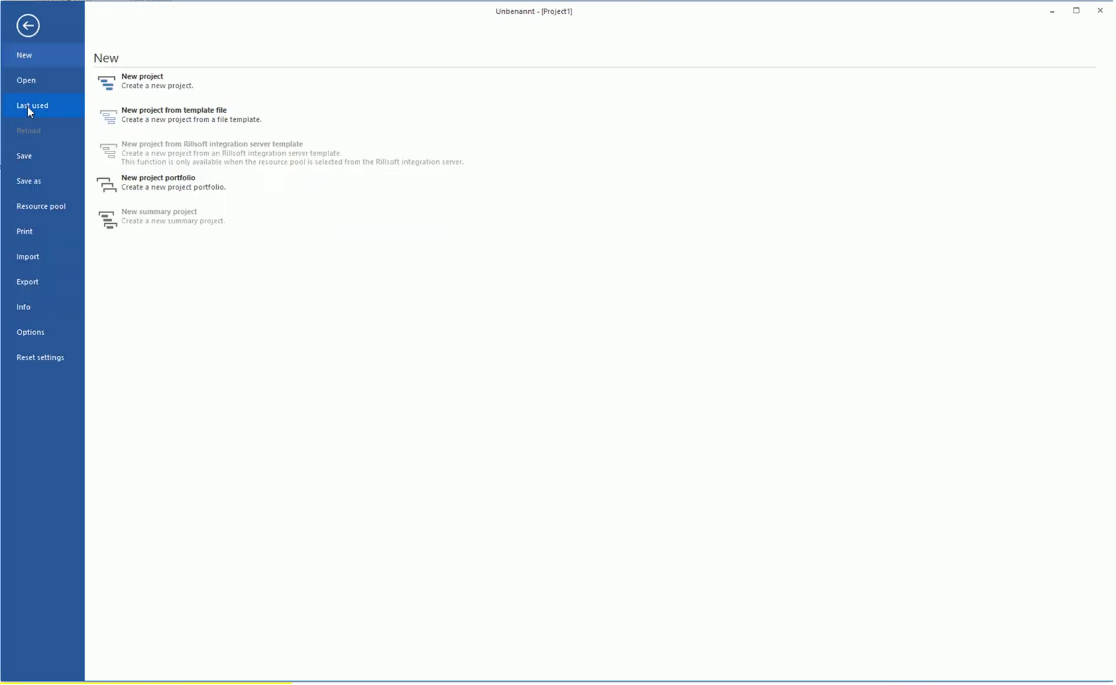
Step: Open Capacity_Planning_1.rpj and check Construction Mechanics needs one Designer - Mechanic for 32 hours
left_click(27, 105)
left_click(120, 85)
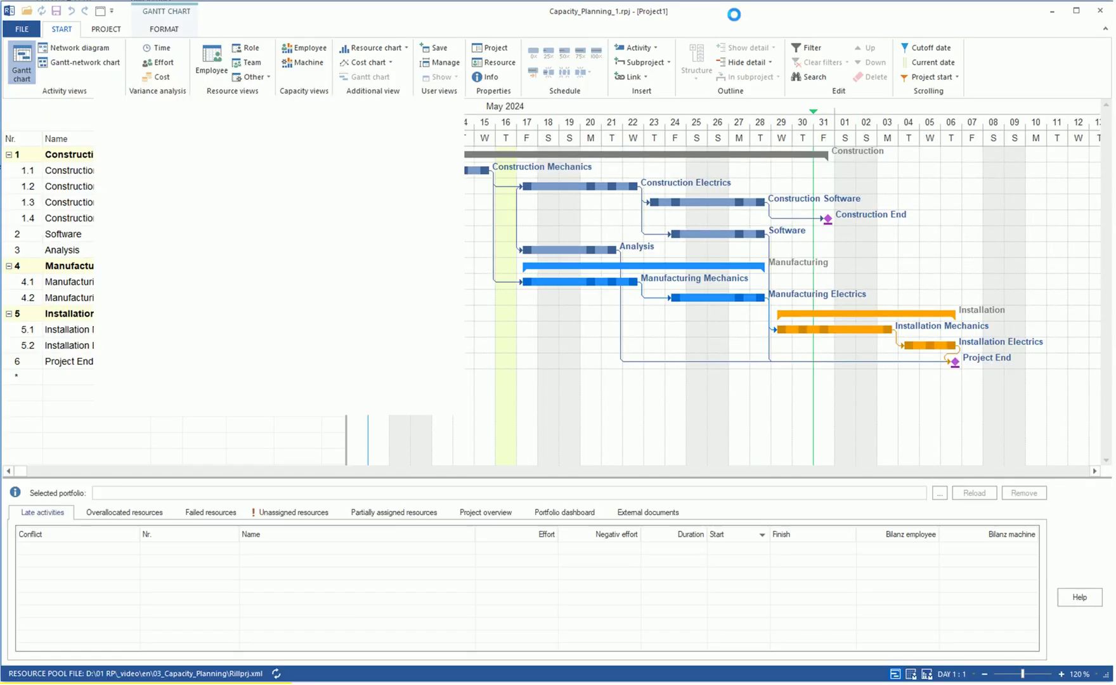
double_click(419, 170)
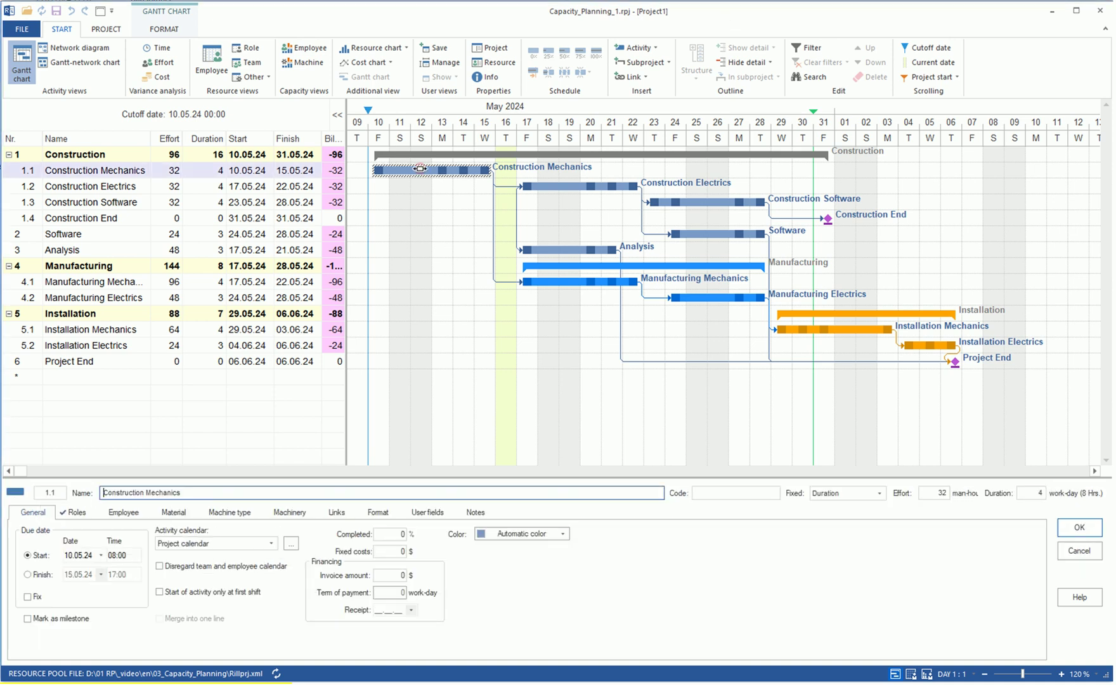
left_click(83, 514)
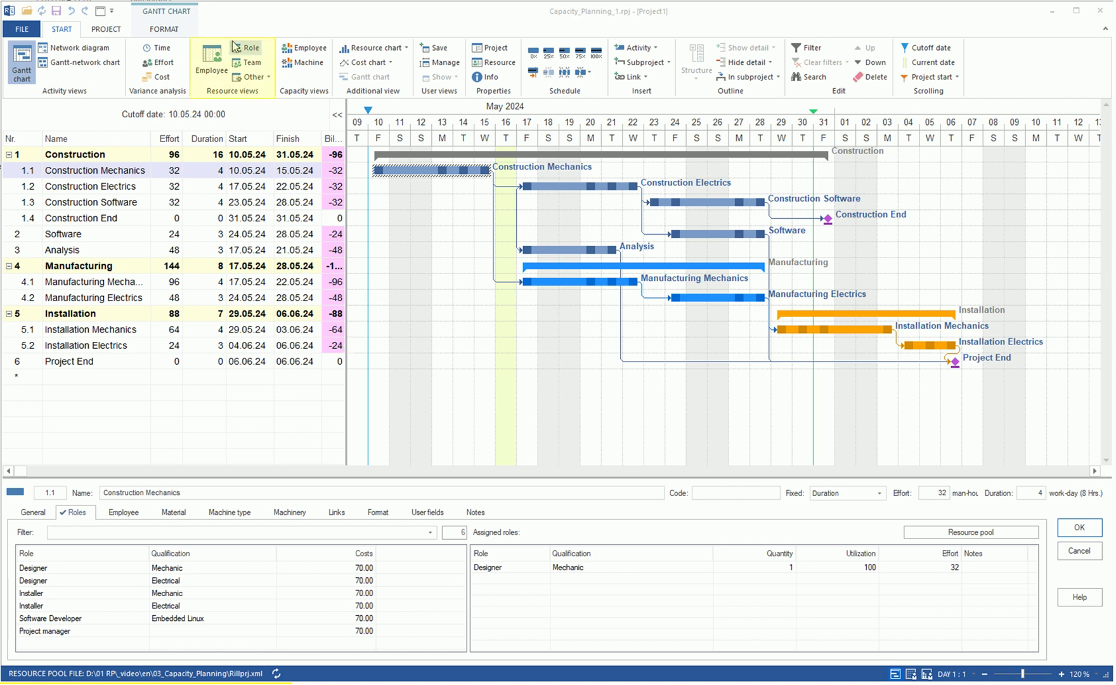
Step: Review role and employee usage, then show capacity planning with shortfalls like Designer - Mechanic -8
left_click(253, 50)
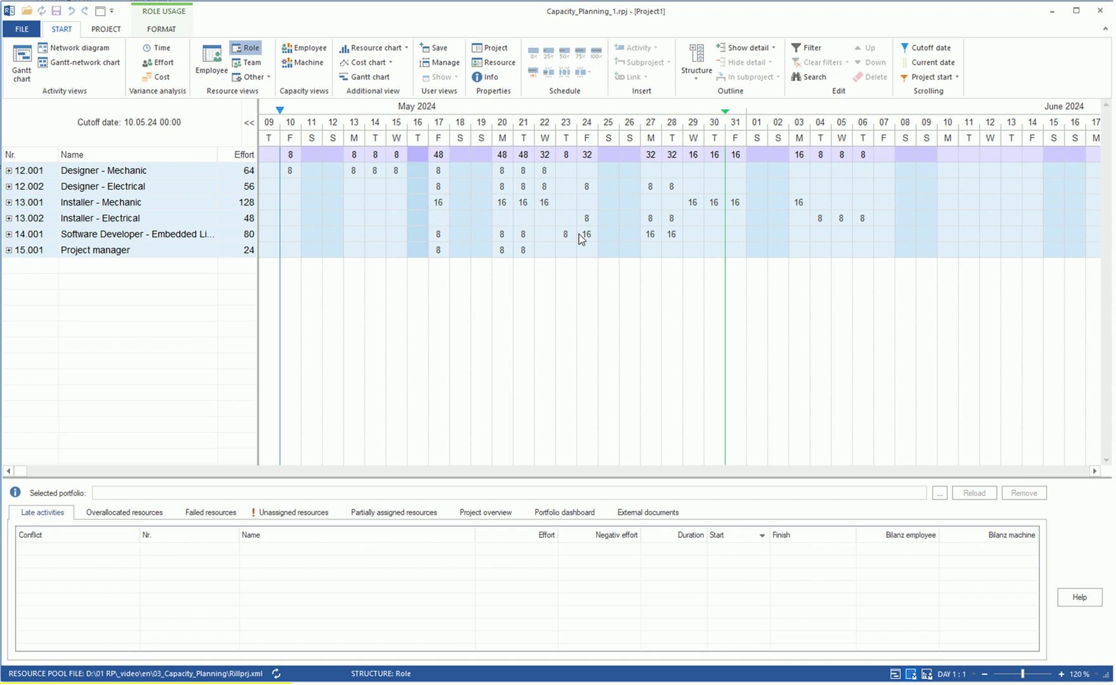
left_click(9, 203)
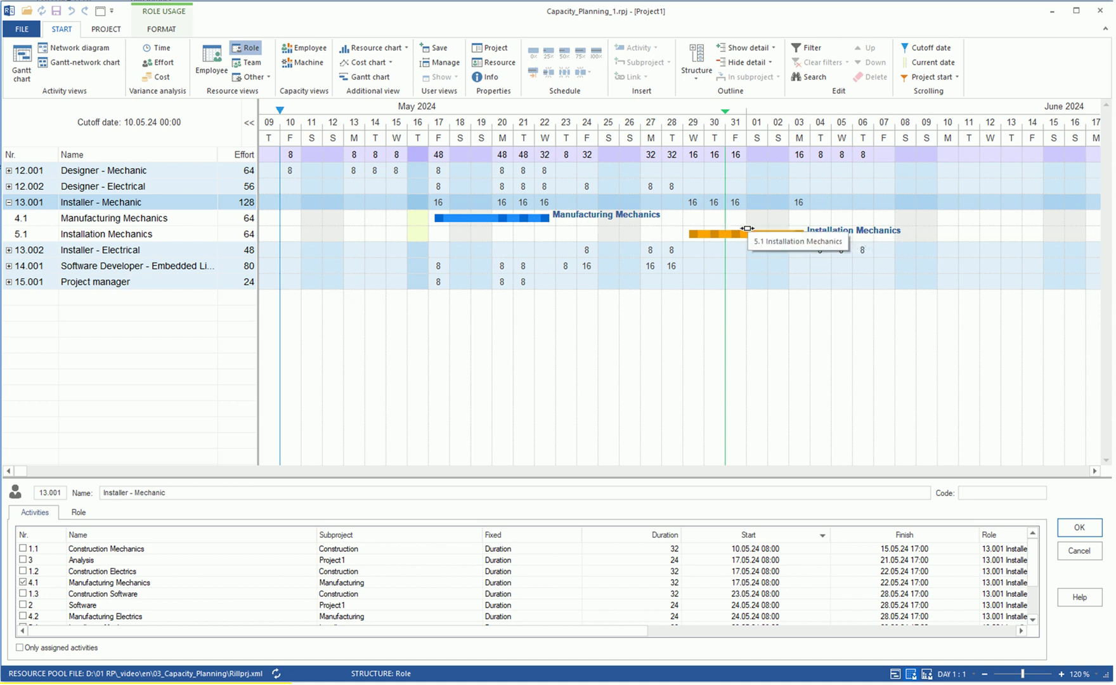
left_click(210, 65)
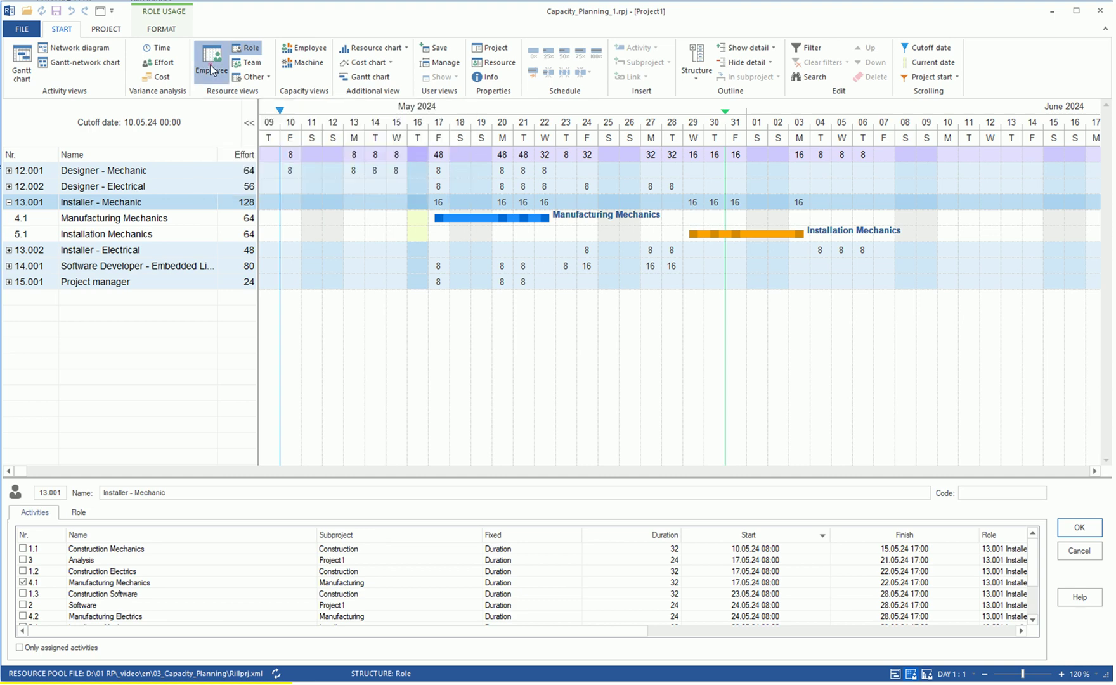
left_click(311, 48)
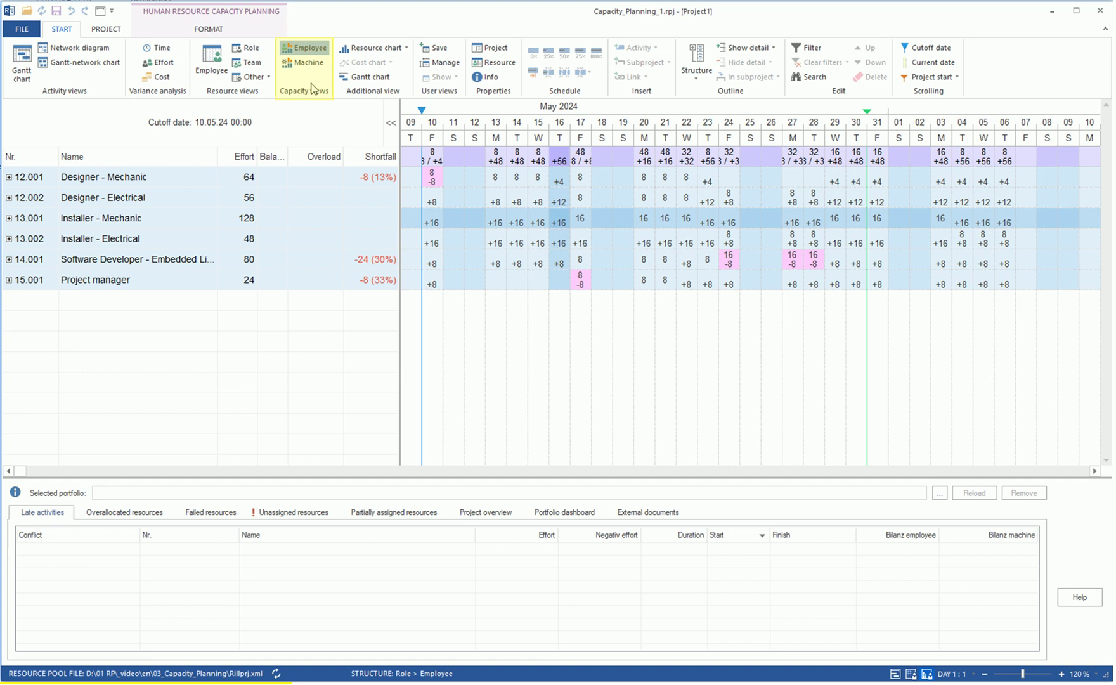
Step: Refresh the capacity planning figures and open role 12.001 Designer - Mechanic's details
left_click(302, 47)
double_click(9, 178)
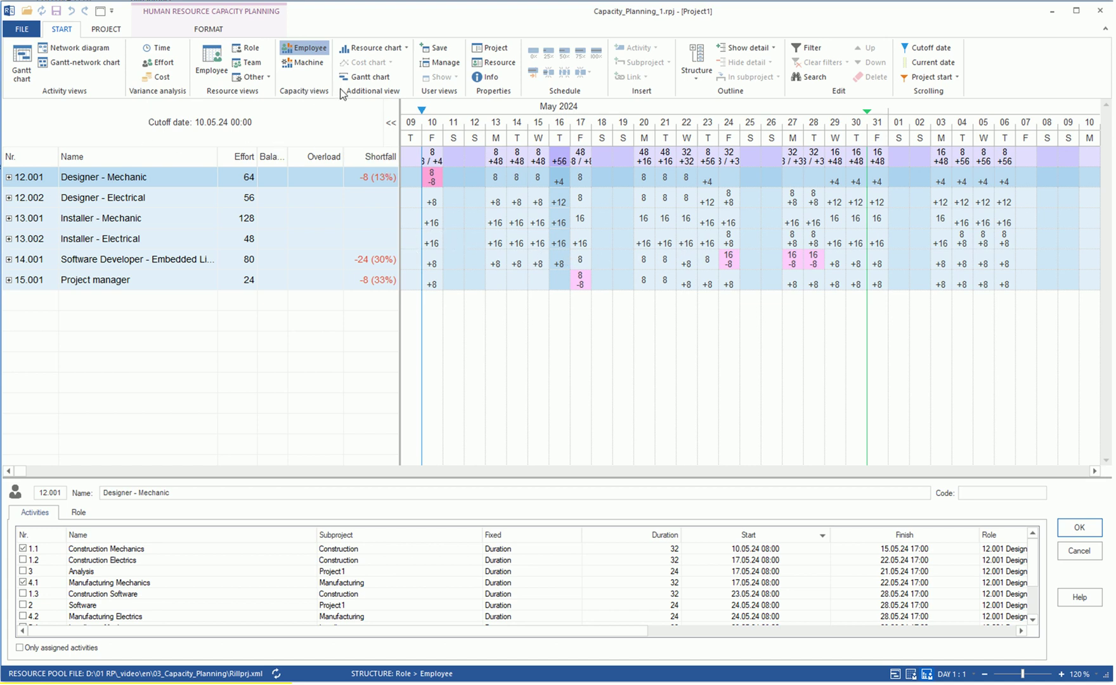
Step: Chart capacity versus demand for all roles, Designer - Electrical, and Software Developer - Embedded Linux
left_click(390, 49)
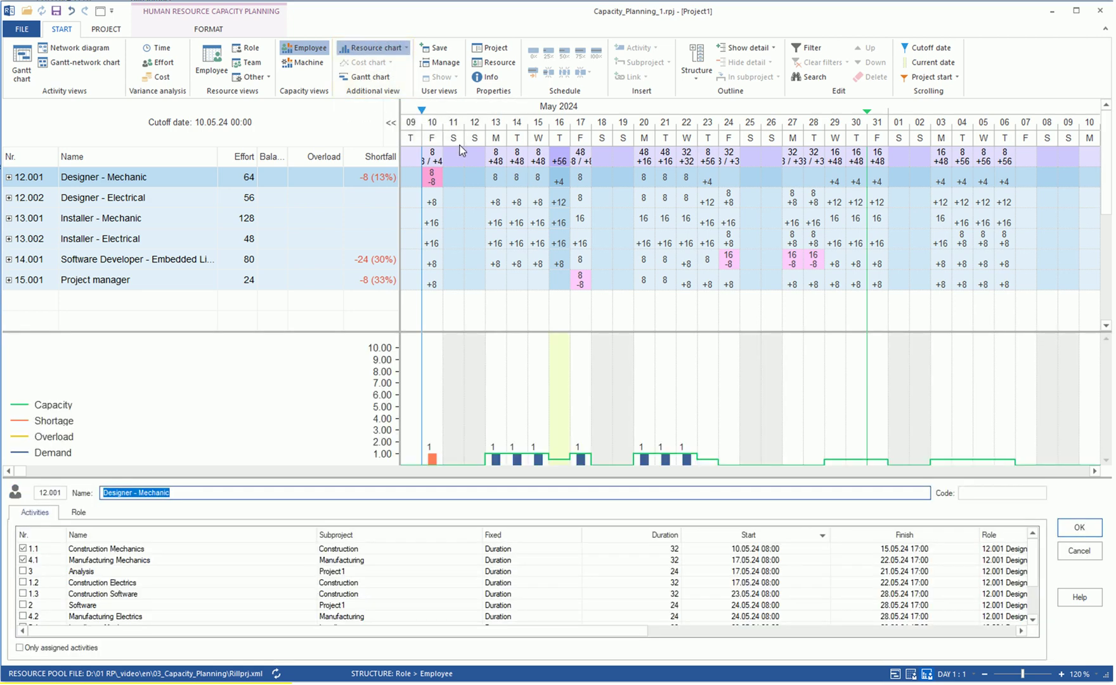
left_click(464, 152)
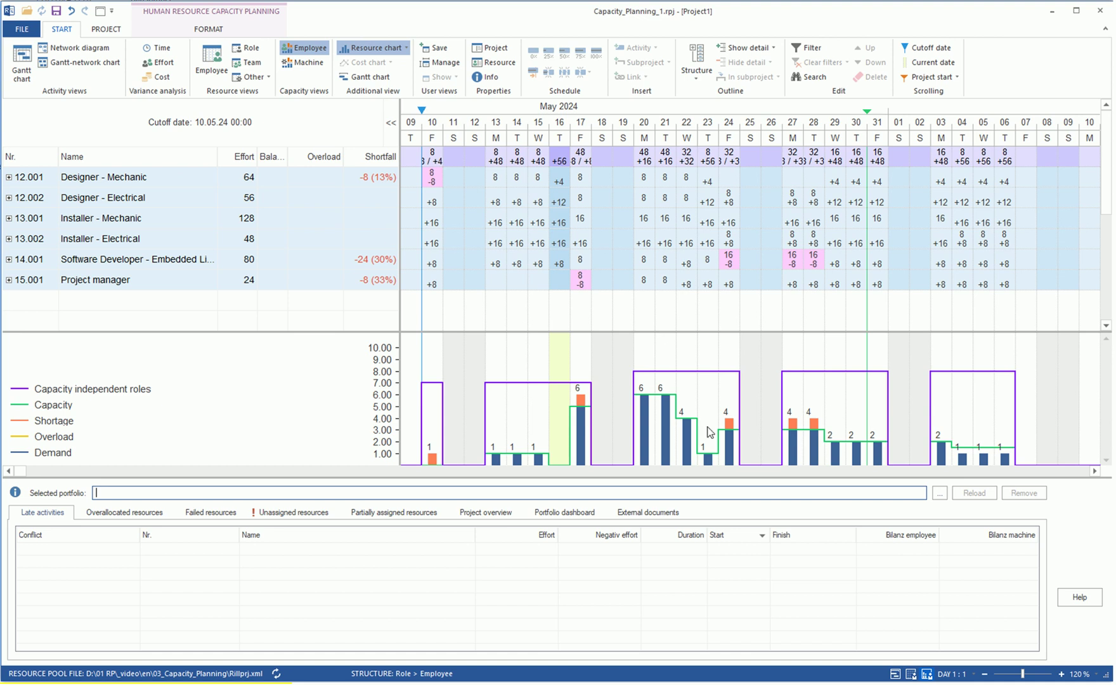
double_click(81, 199)
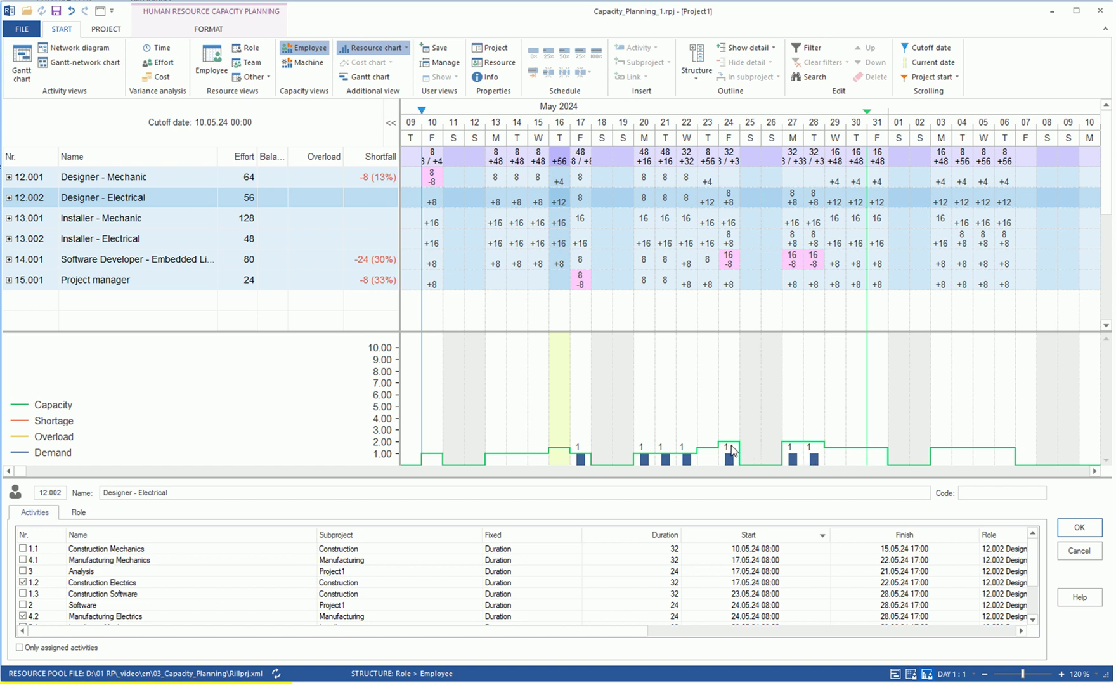
left_click(123, 258)
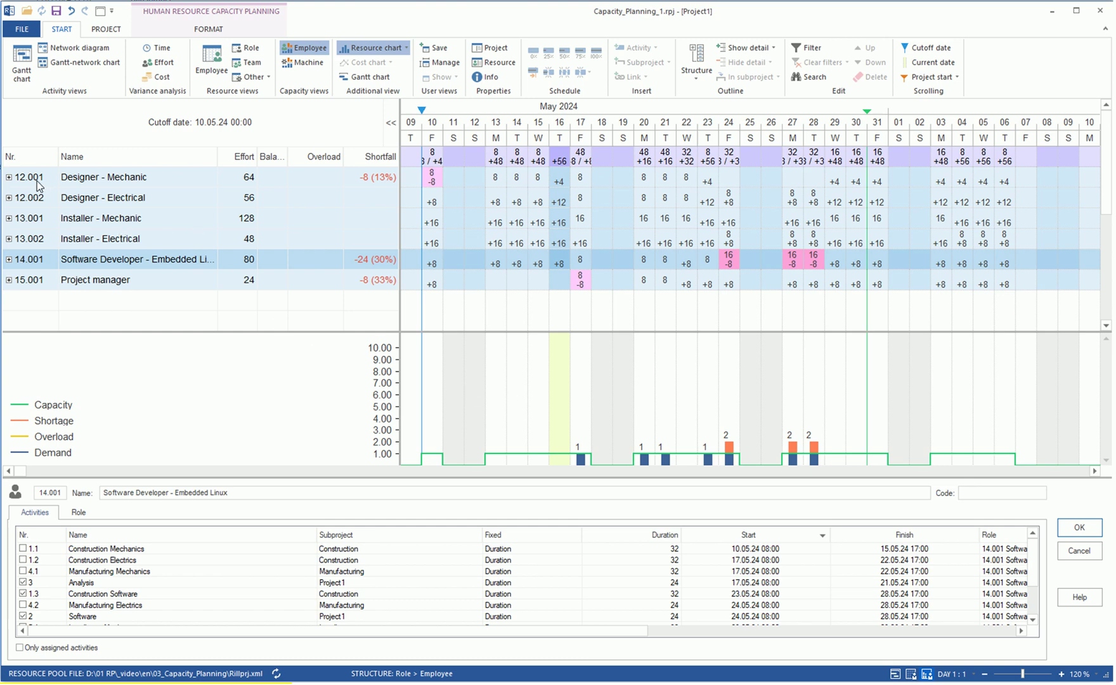
Step: Expand Designer - Mechanic to its employee, hide the capacity chart, and show formatting options
left_click(8, 177)
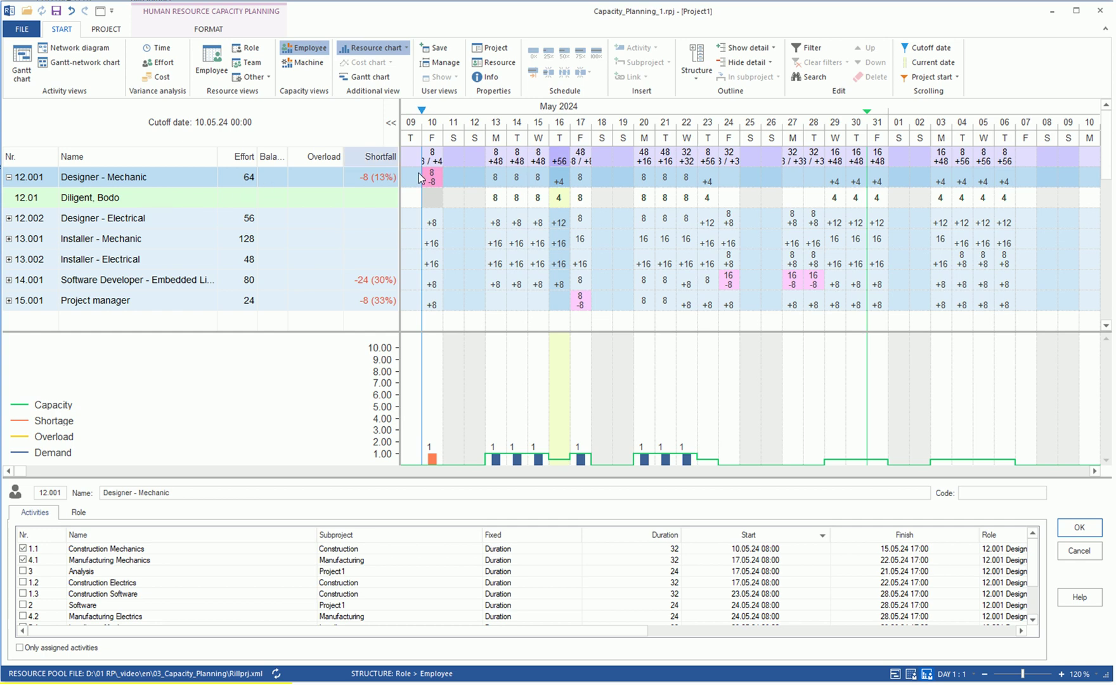
left_click(368, 48)
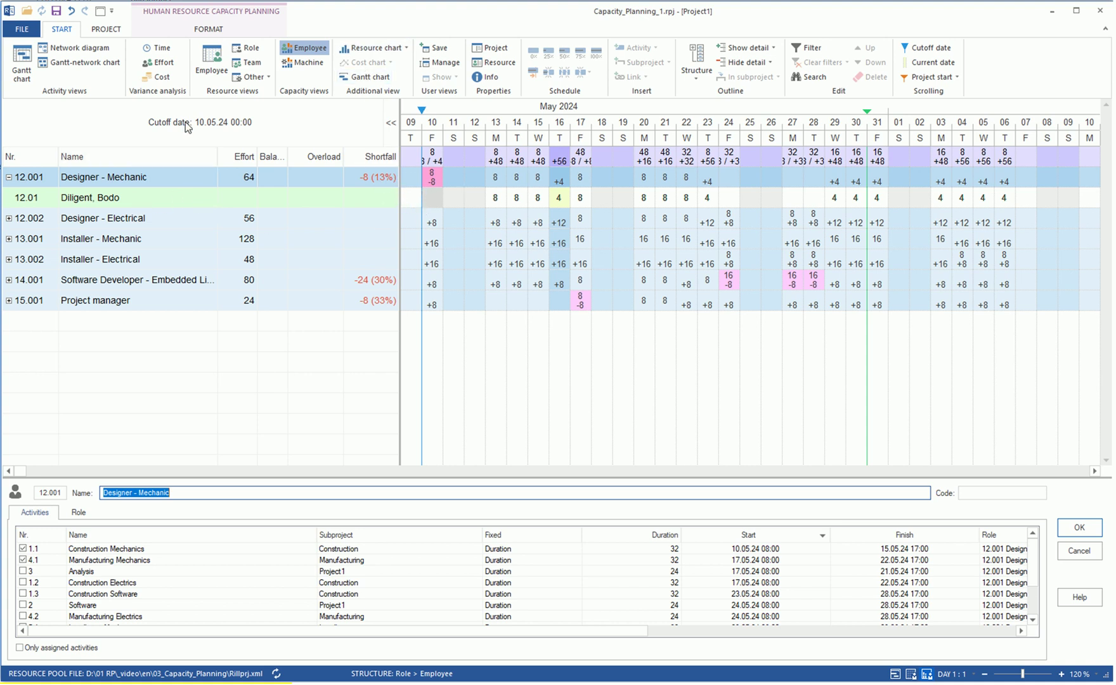
left_click(178, 19)
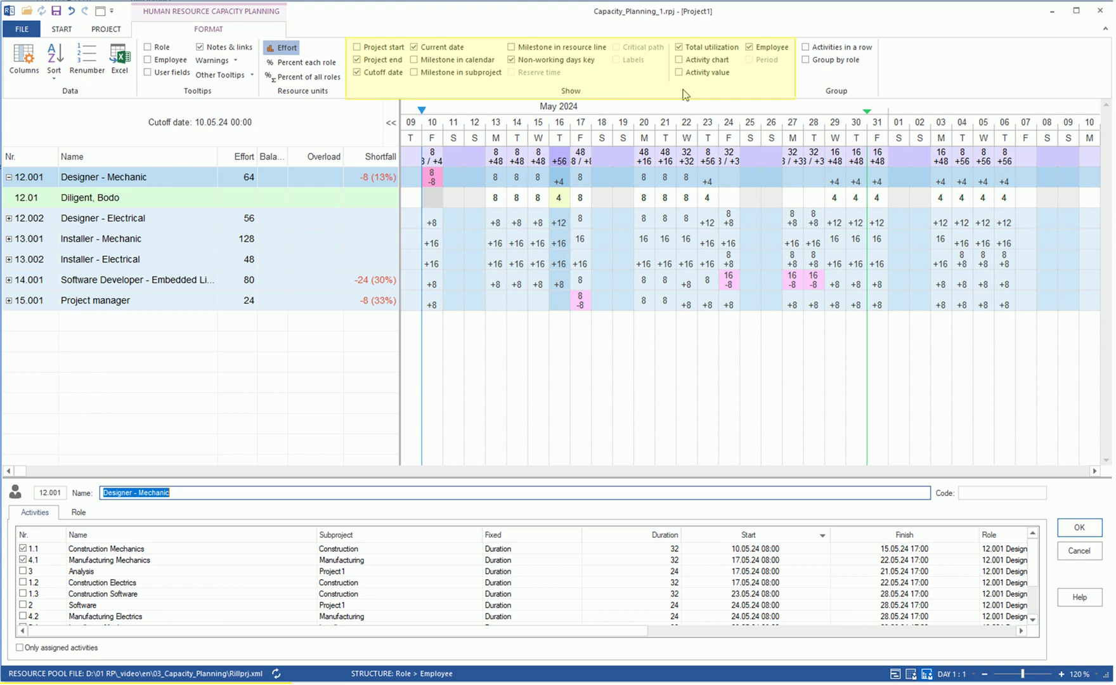
Step: Turn on the Activity chart and expand Software Developer - Embedded Linux to its tasks
left_click(679, 59)
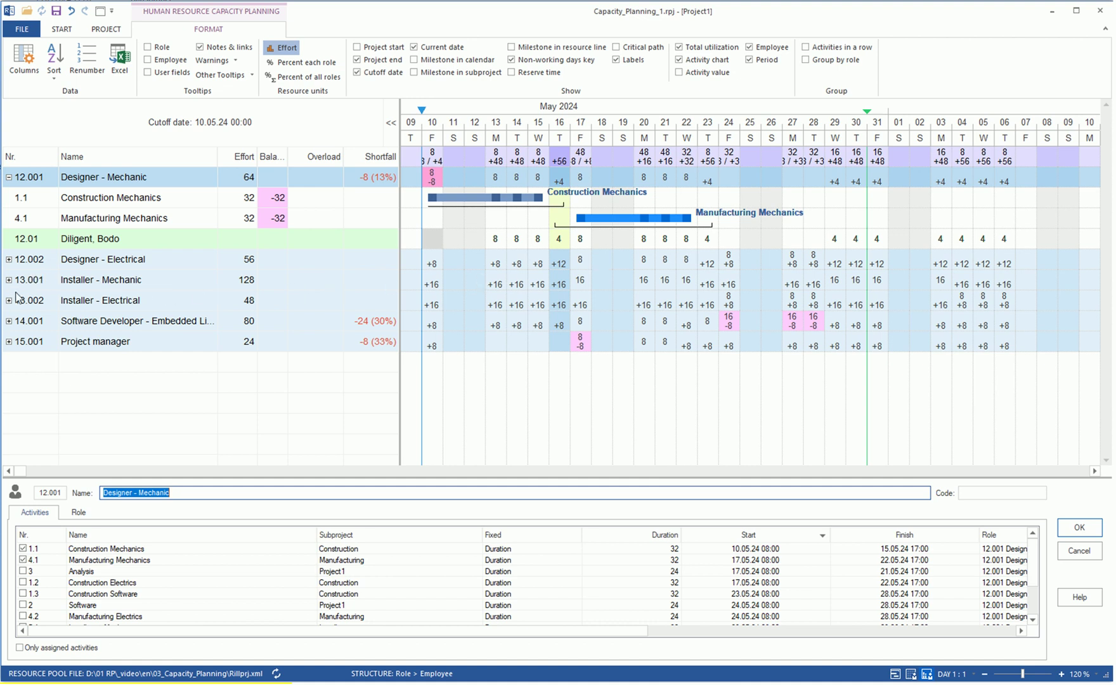
left_click(9, 321)
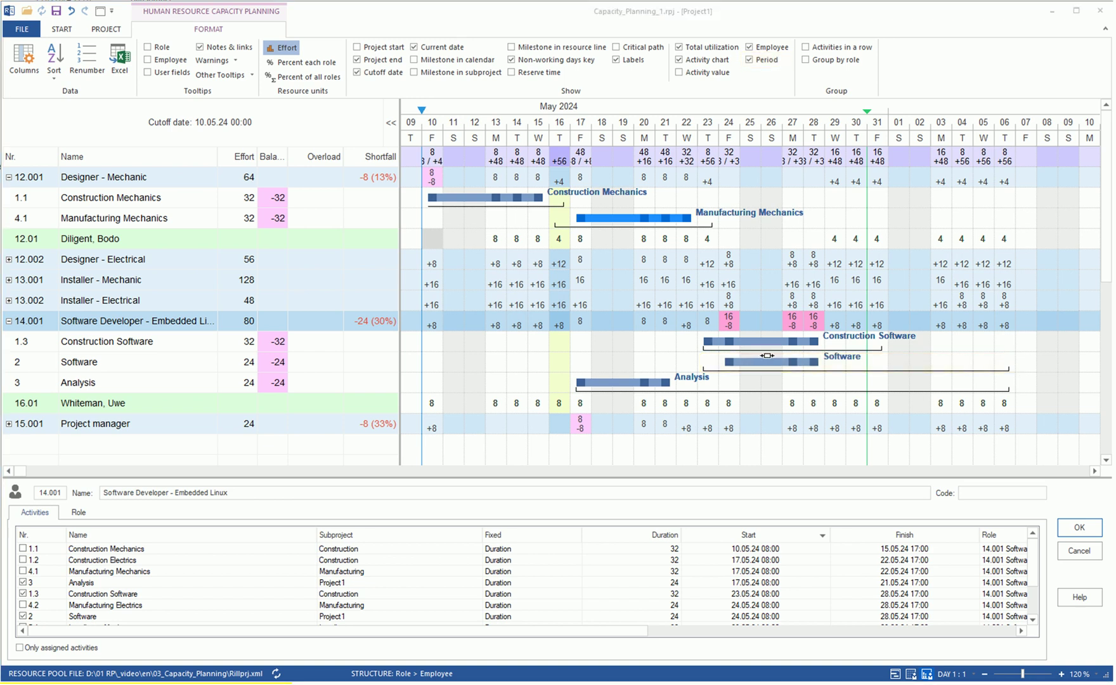
Step: Shift Software to end 31 May, Construction Mechanics to start 13 May, and Analysis to 20–22 May
left_click_drag(789, 364, 878, 360)
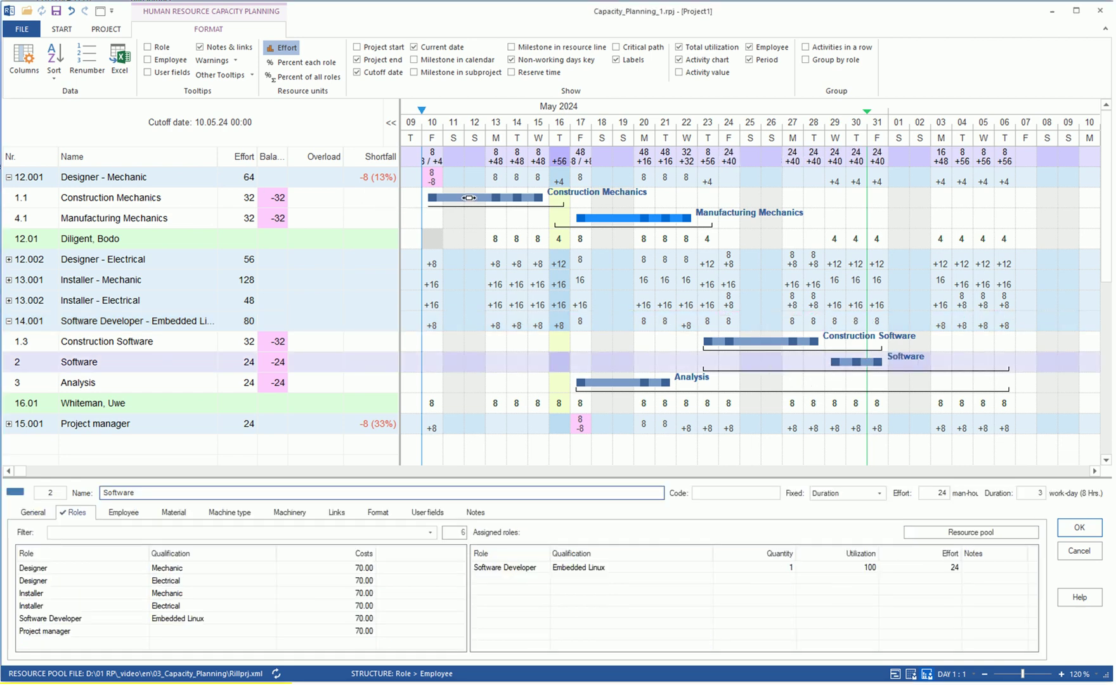
left_click_drag(469, 198, 510, 199)
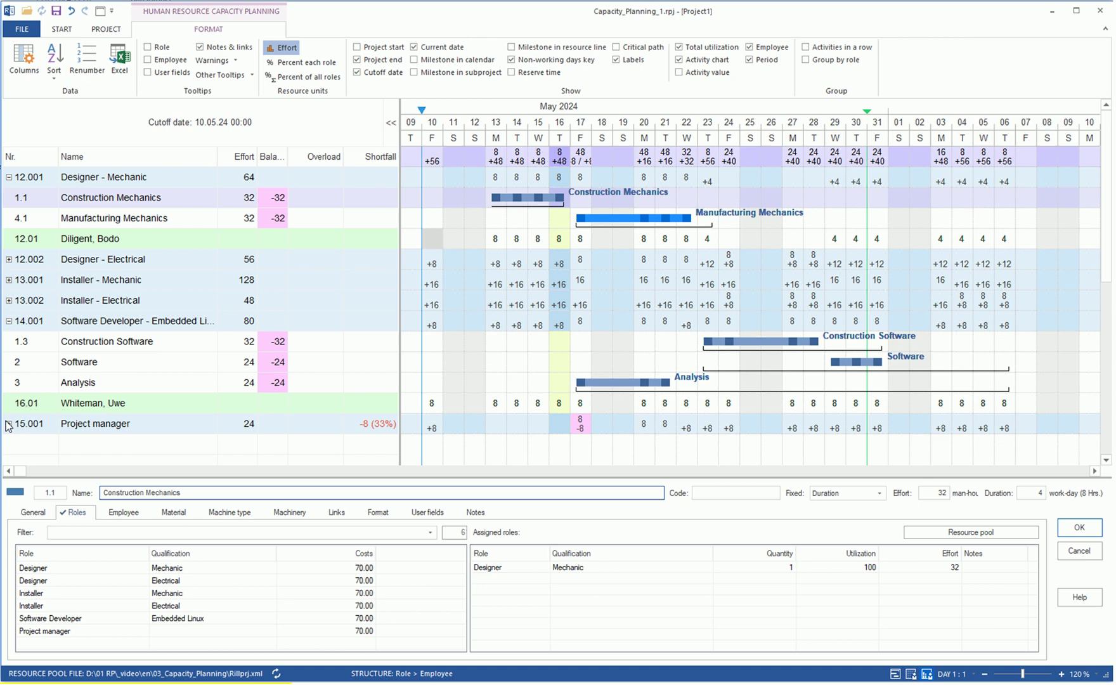
left_click(8, 423)
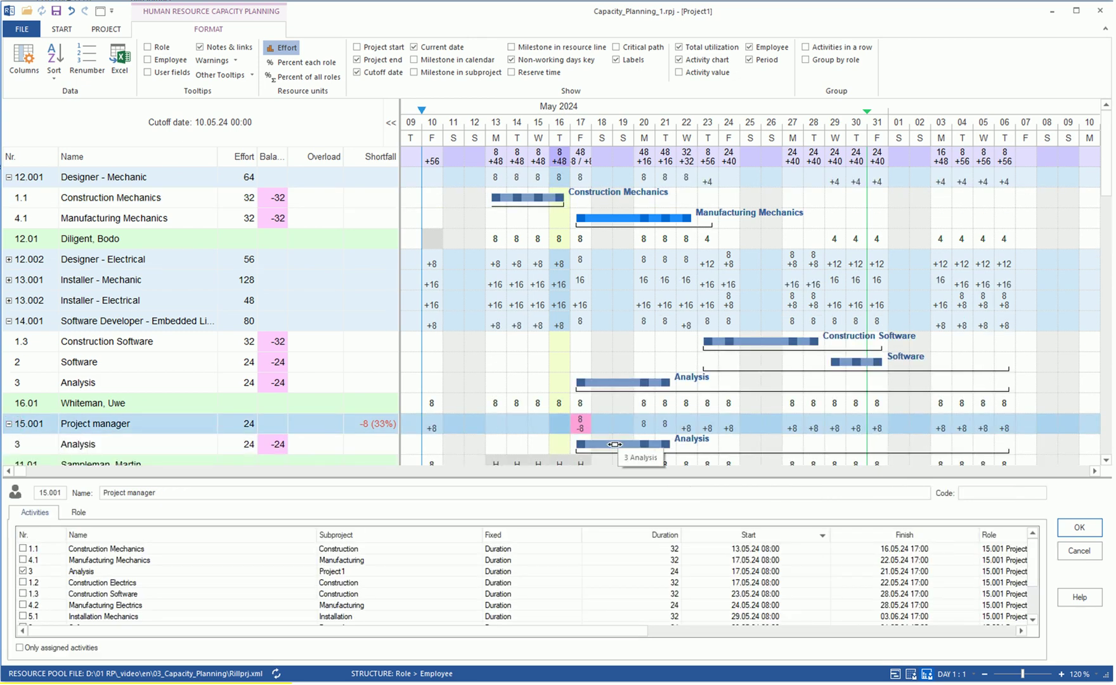
left_click_drag(615, 444, 661, 445)
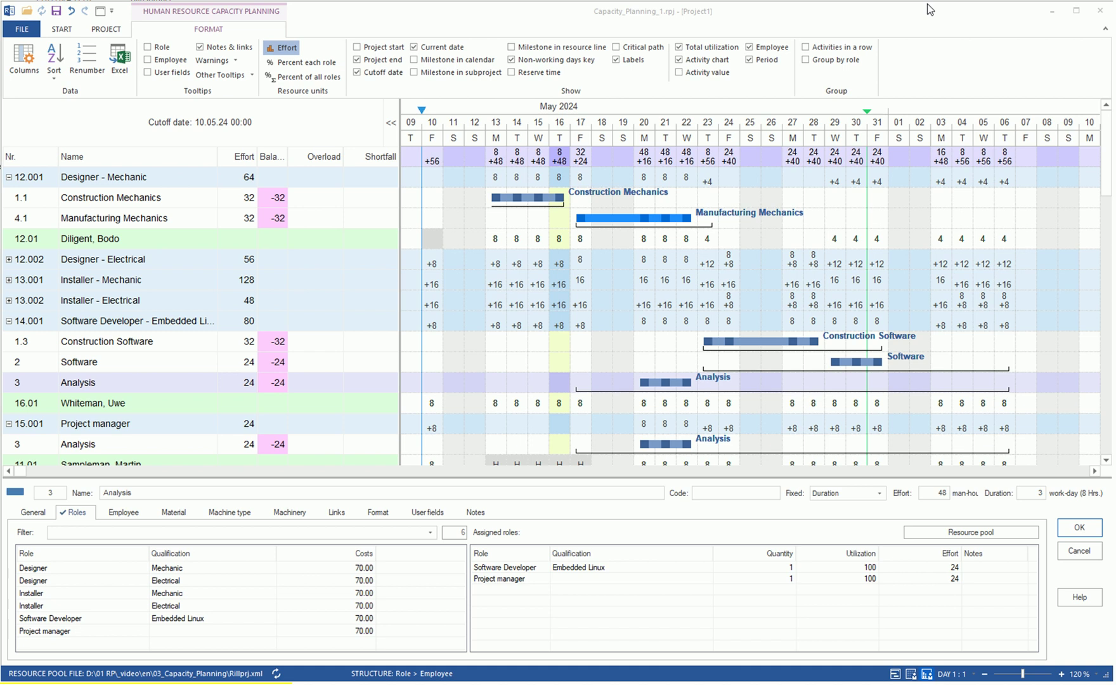
Step: Assign the available Designer - Mechanic employee to Construction Mechanics
left_click(539, 197)
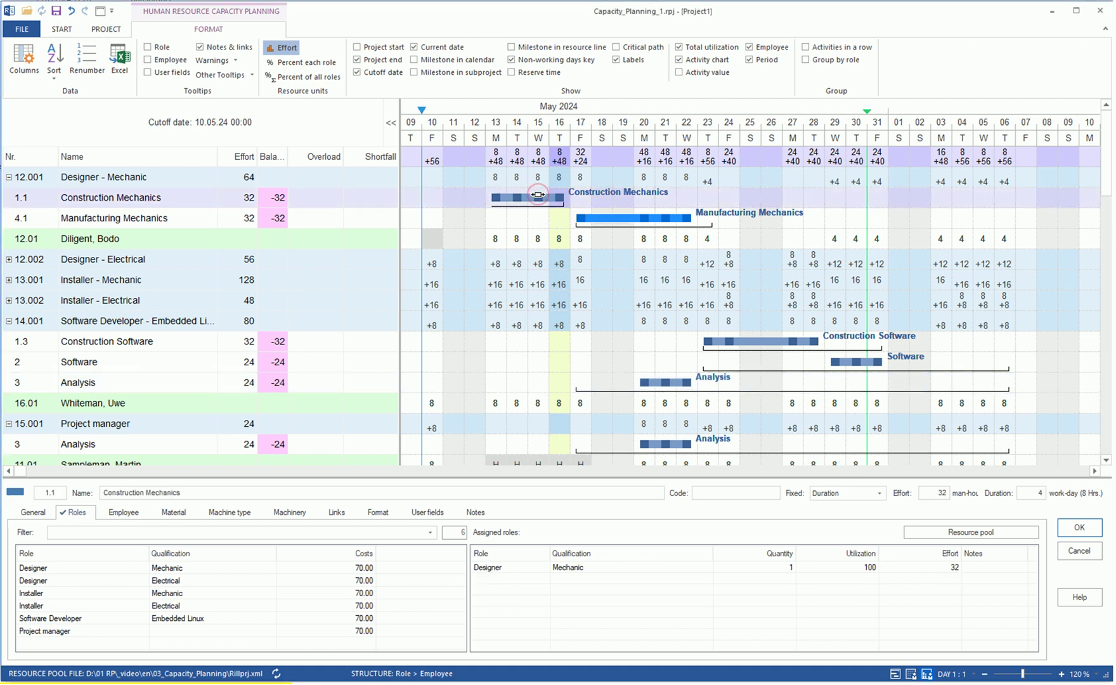
left_click(124, 512)
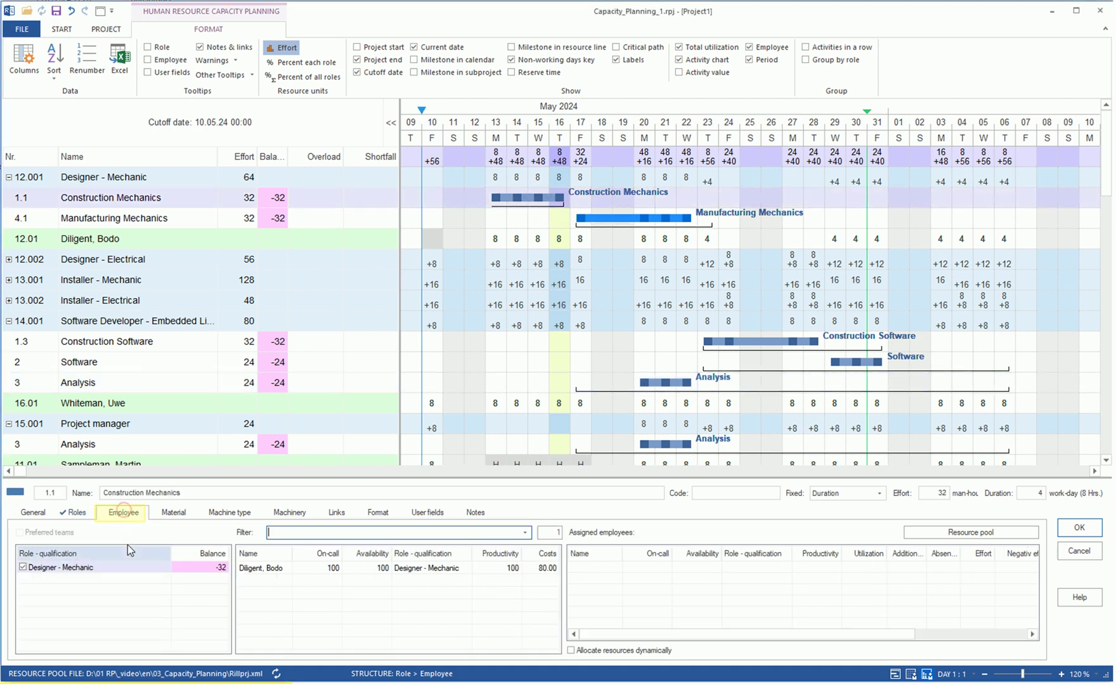
double_click(258, 567)
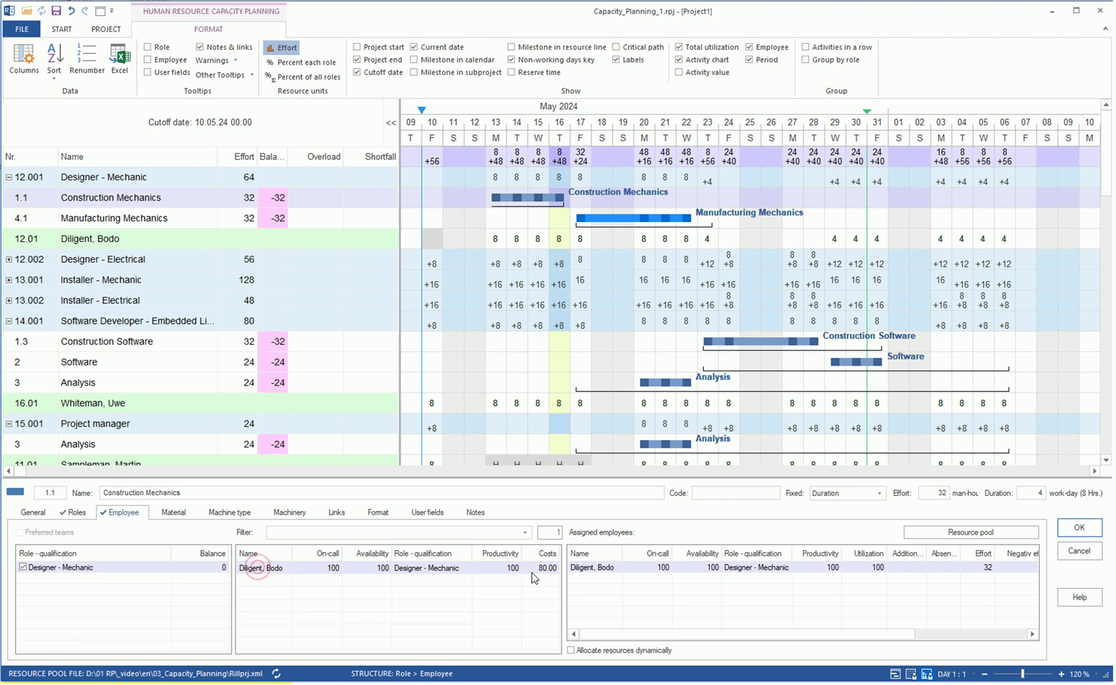
Step: Assign the software developer employee to Construction Software and Software
left_click(101, 404)
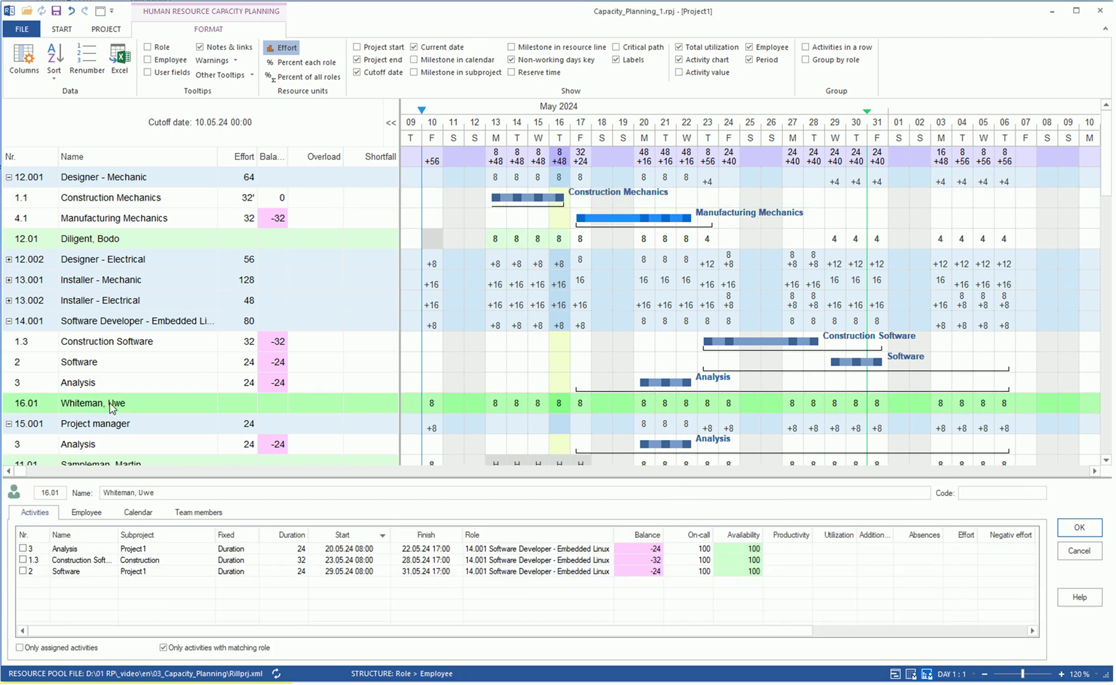
left_click(23, 560)
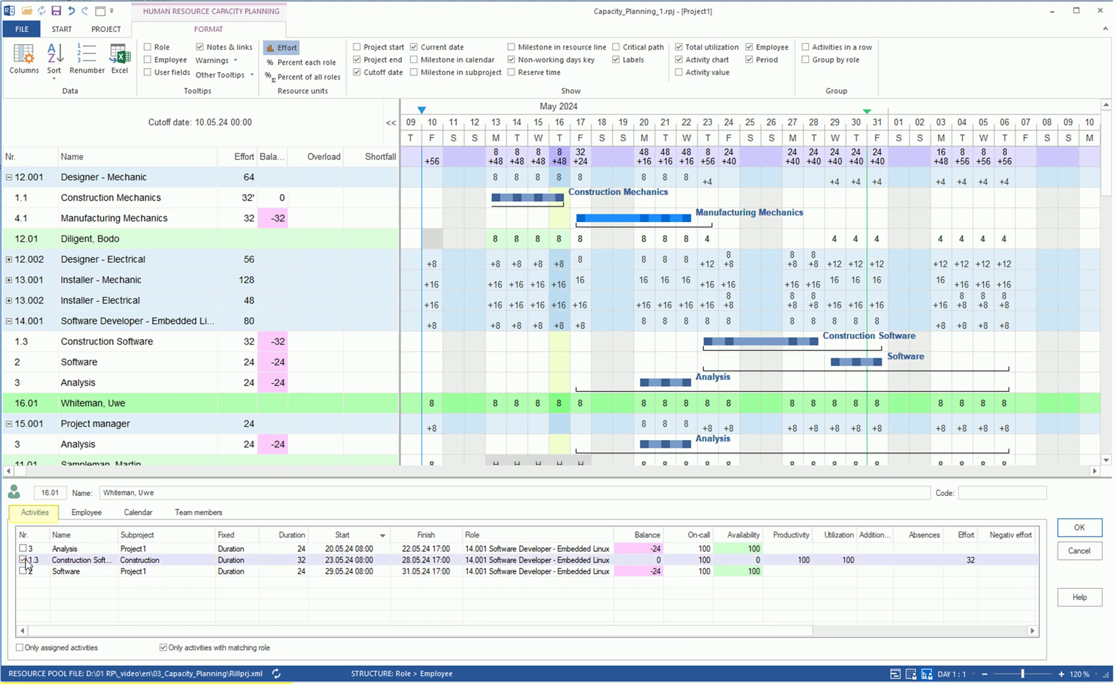
left_click(23, 571)
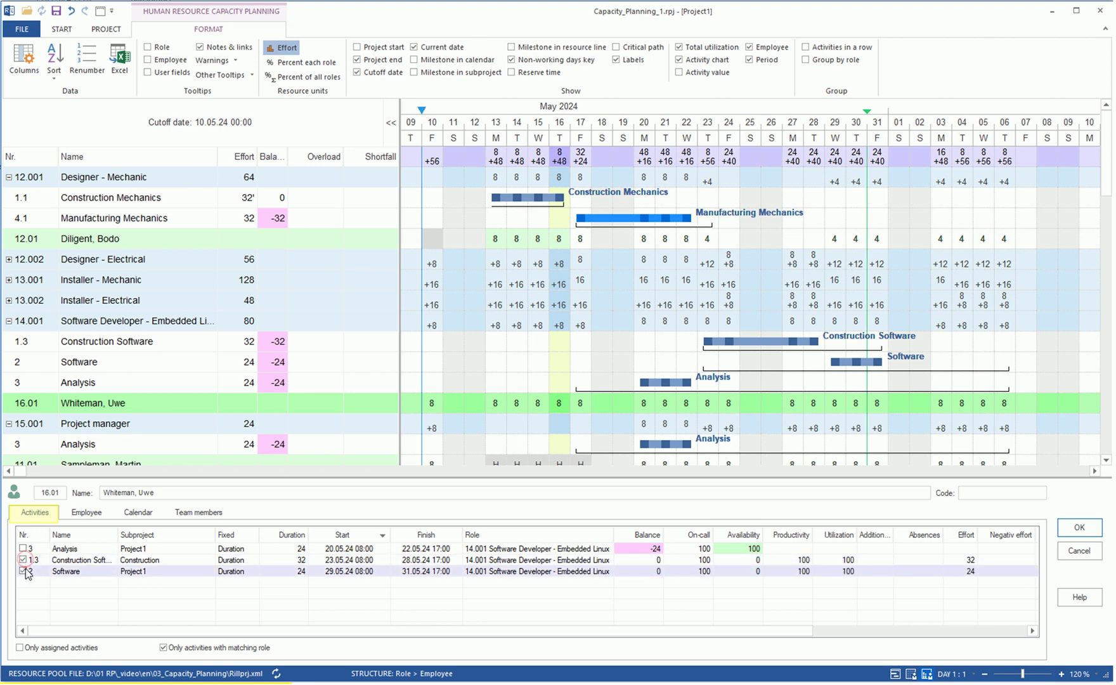
left_click(1072, 529)
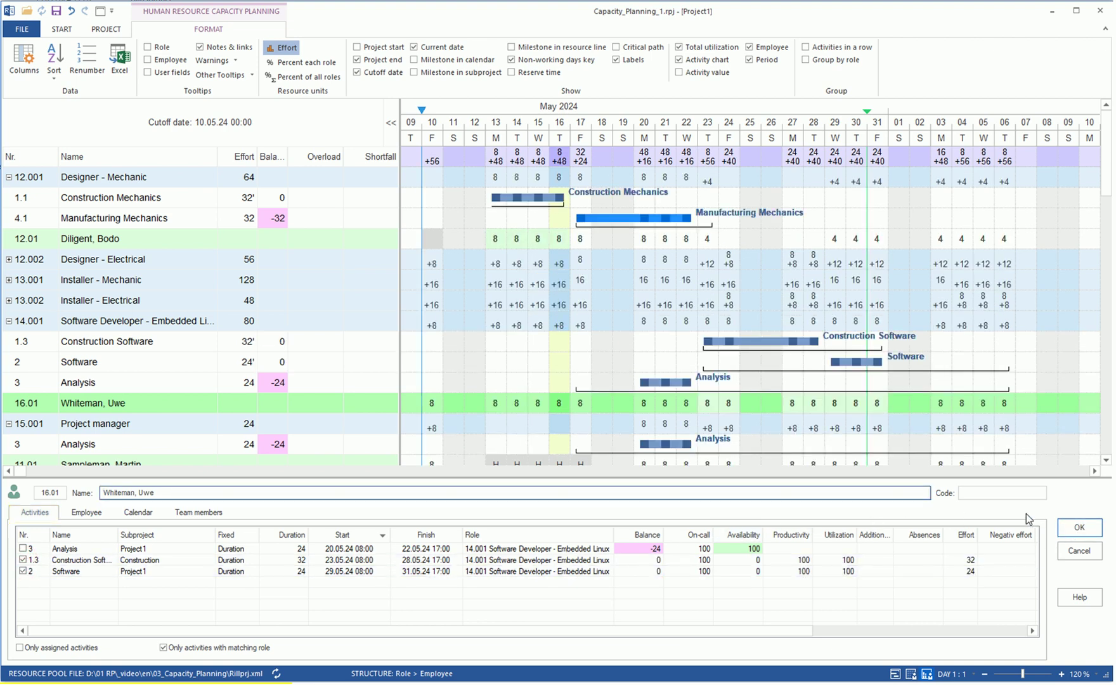